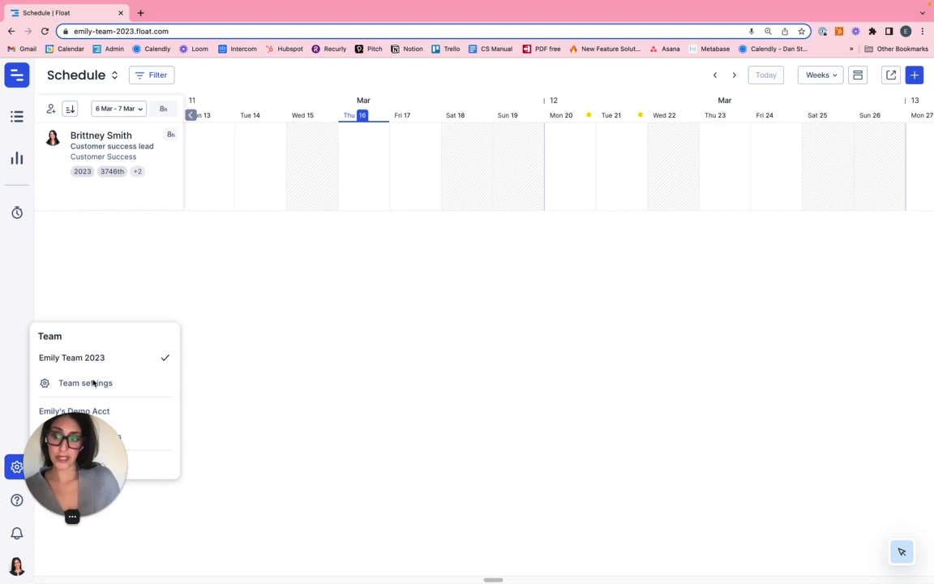
Browse the General, Notifications and Integrations pages of Team settings
click(93, 383)
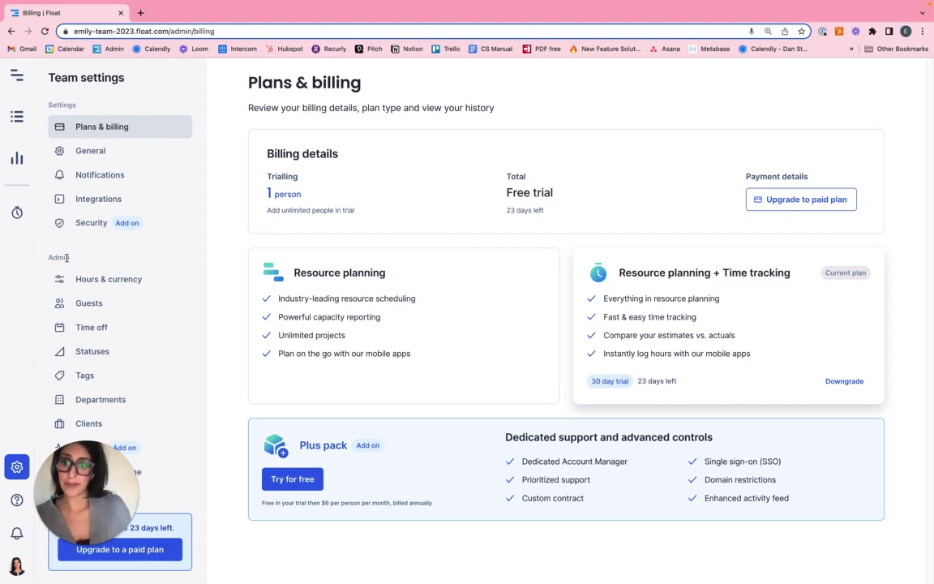
click(104, 152)
click(138, 185)
click(91, 200)
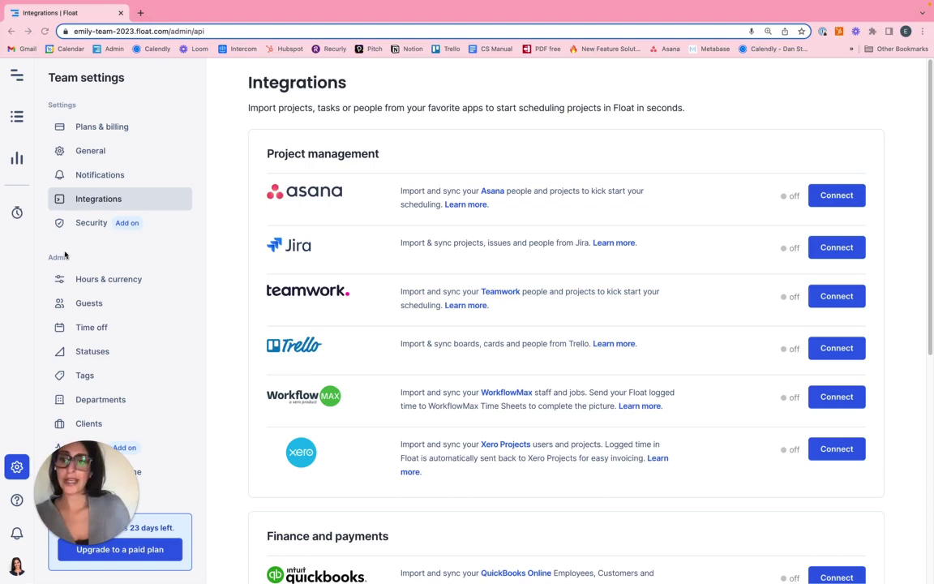
Show the Hours & currency settings with the Monday–Friday 8-hour schedule and Rome time zone
click(103, 280)
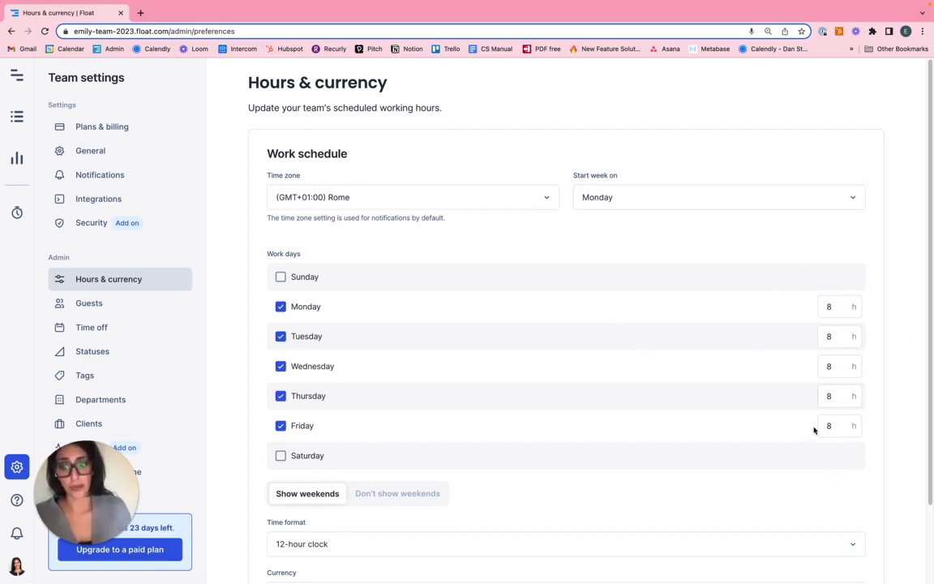
Review the Time off settings, inspecting Annual Leave 2023 without changes, then reach Public holidays
click(97, 333)
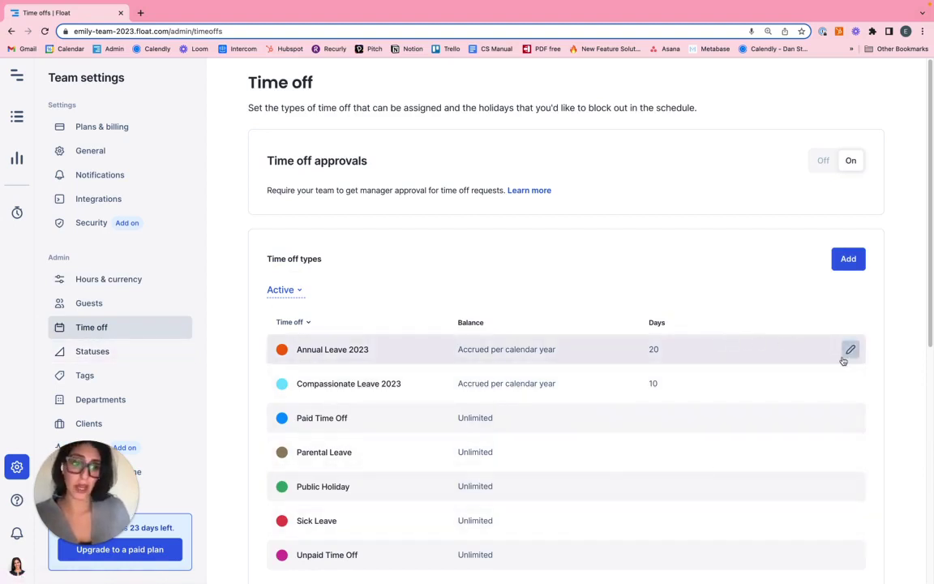
click(851, 351)
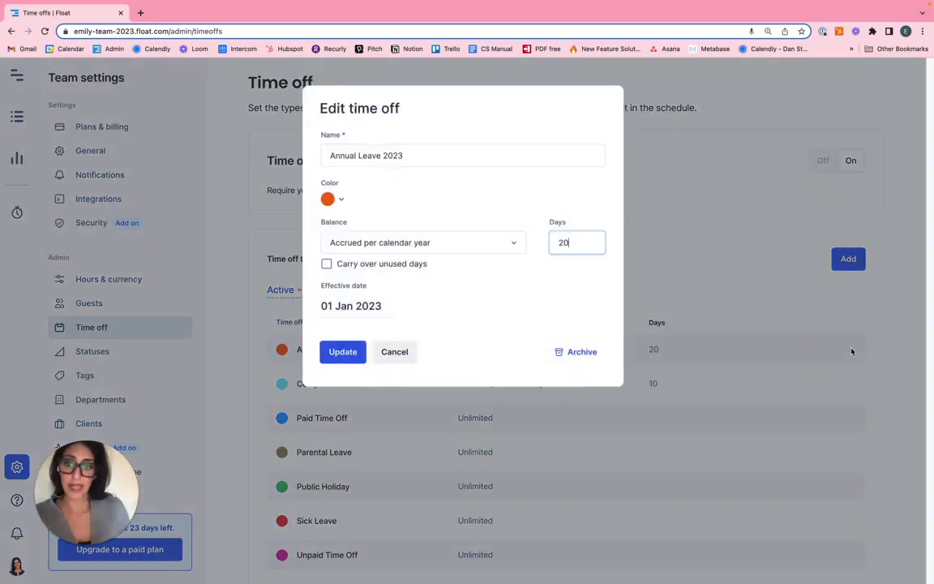
drag(580, 242, 559, 242)
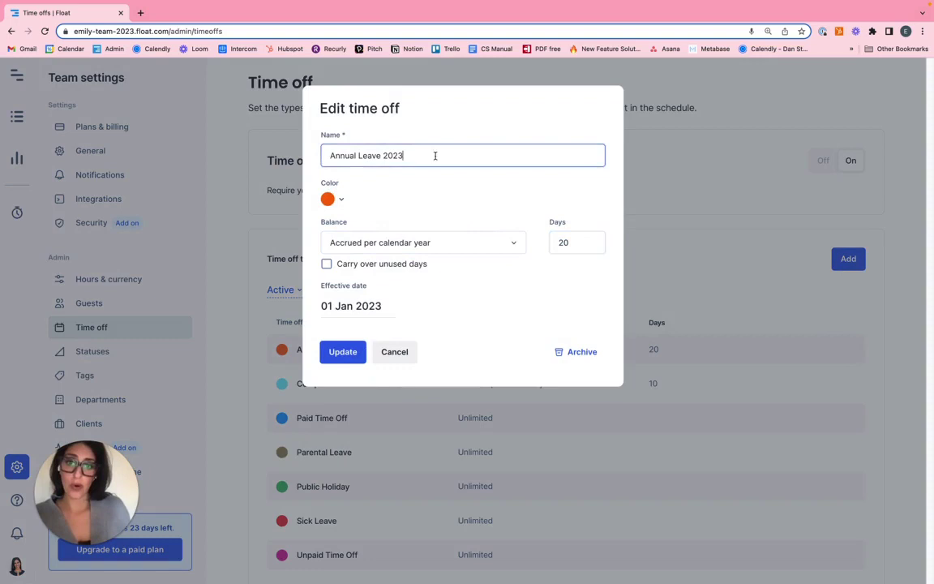
drag(434, 154, 233, 170)
click(842, 408)
scroll(703, 417, down, 5)
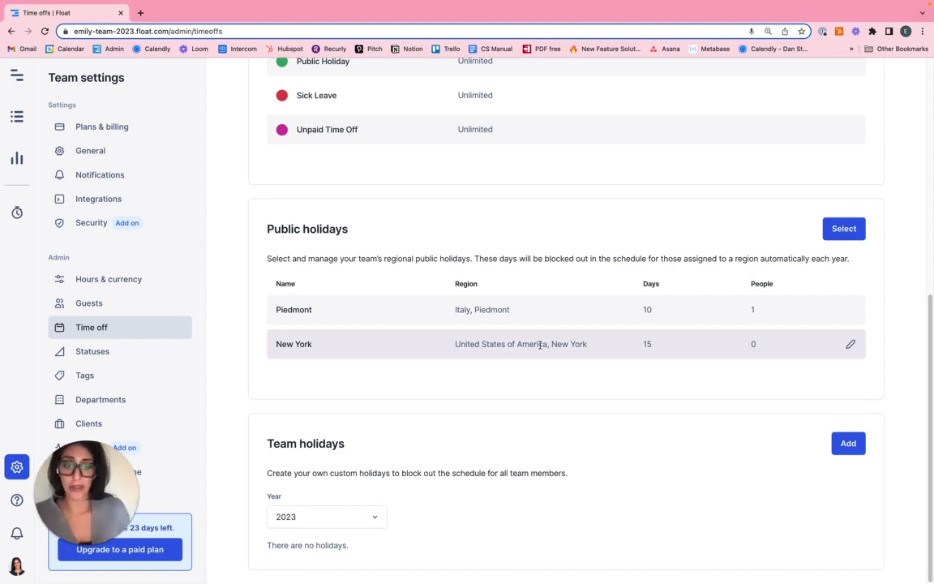
Remove Feast of the Immaculate Conception and Christmas Day from Piedmont holidays, then show Plans & billing
click(850, 310)
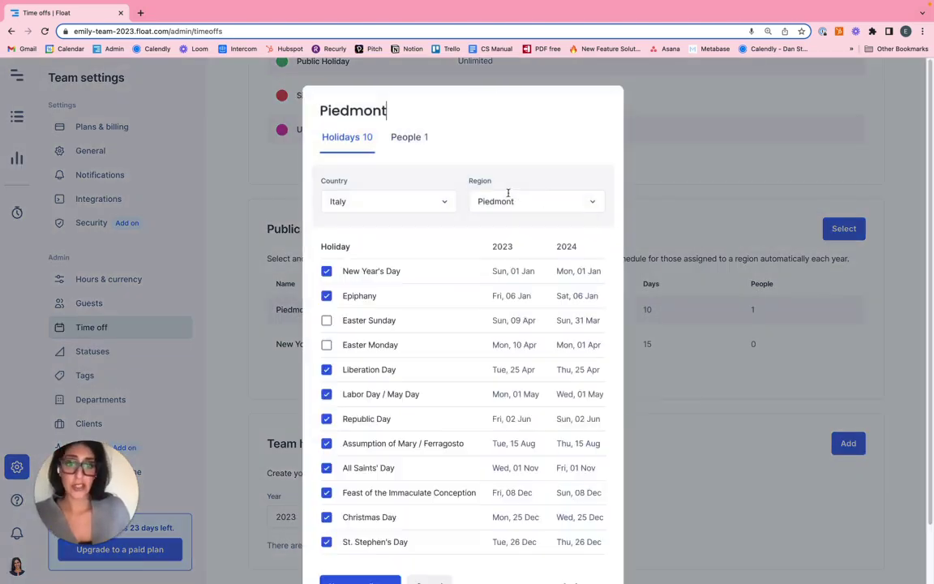
click(390, 496)
click(375, 518)
scroll(475, 503, down, 2)
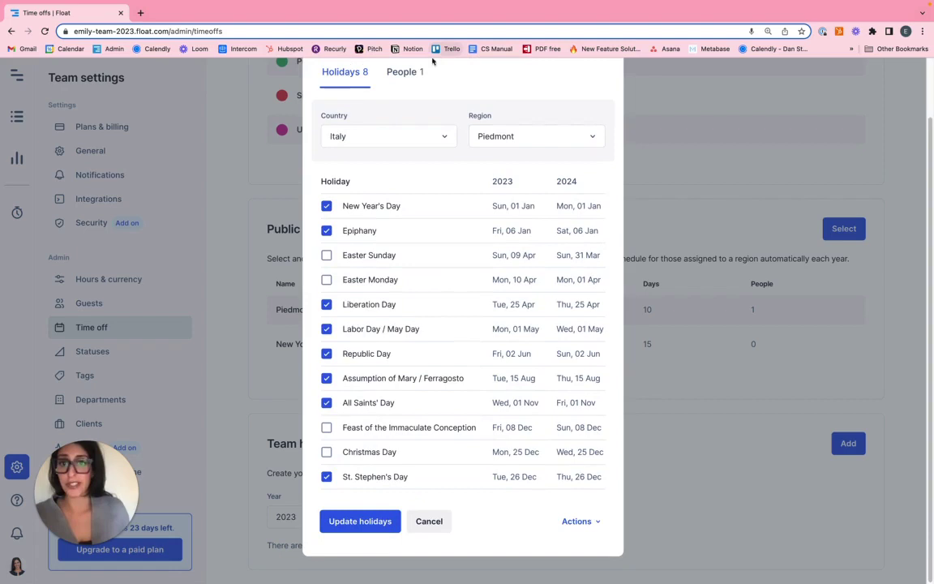
click(377, 522)
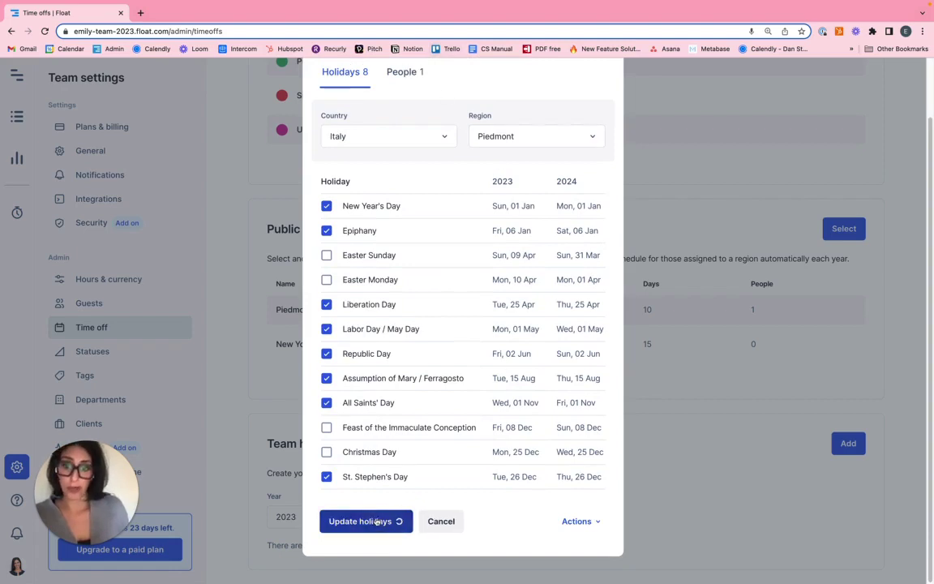
click(106, 127)
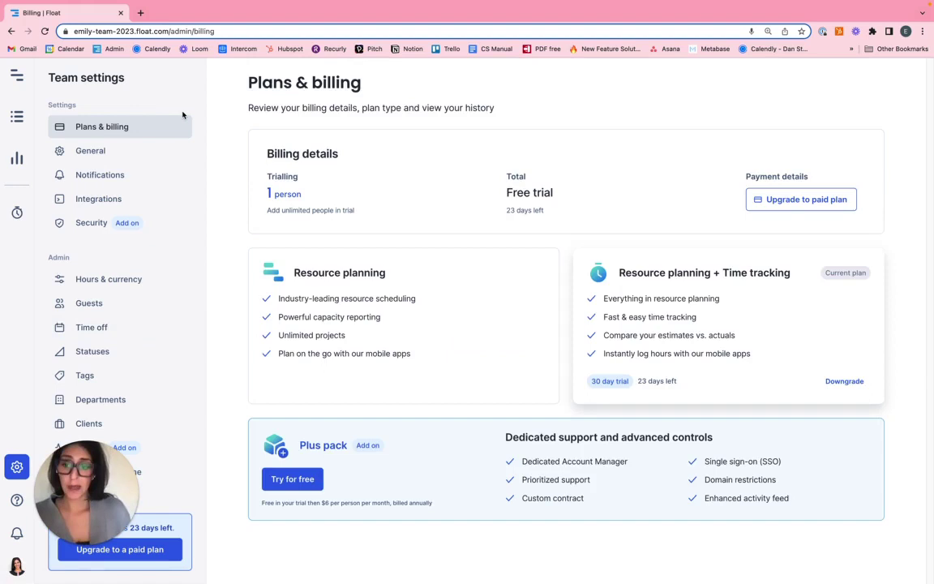
Open the Invite guest form from Guests, leaving access at no access rights
click(95, 303)
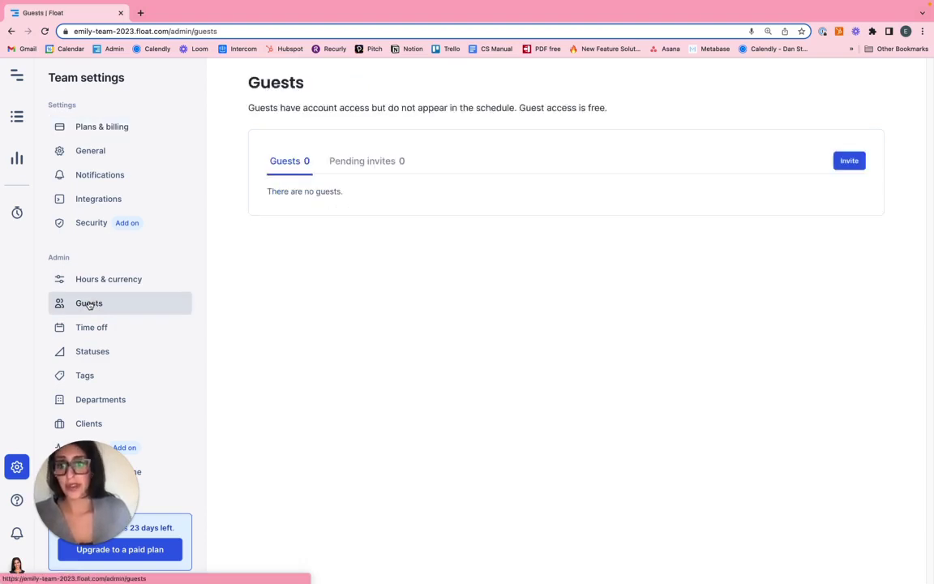
click(844, 161)
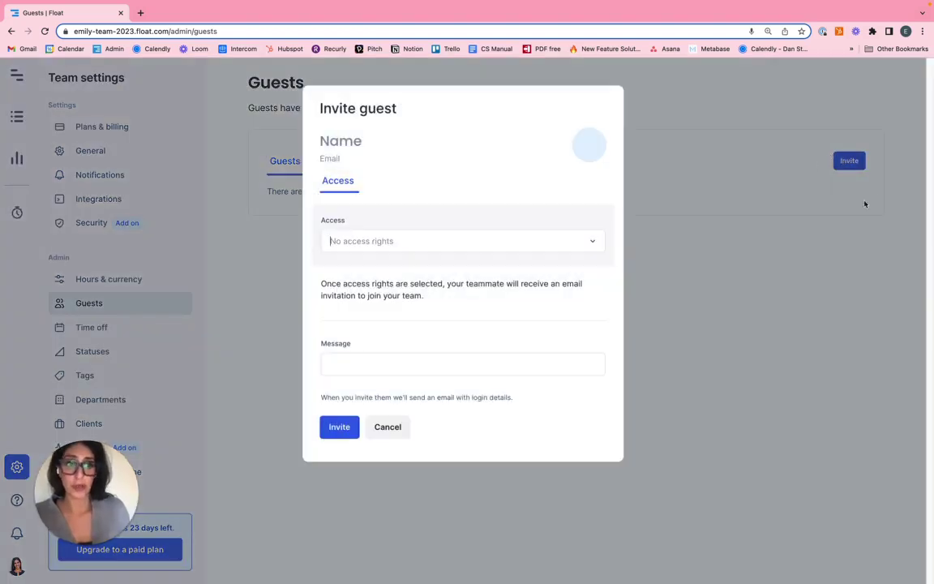
click(450, 239)
click(519, 446)
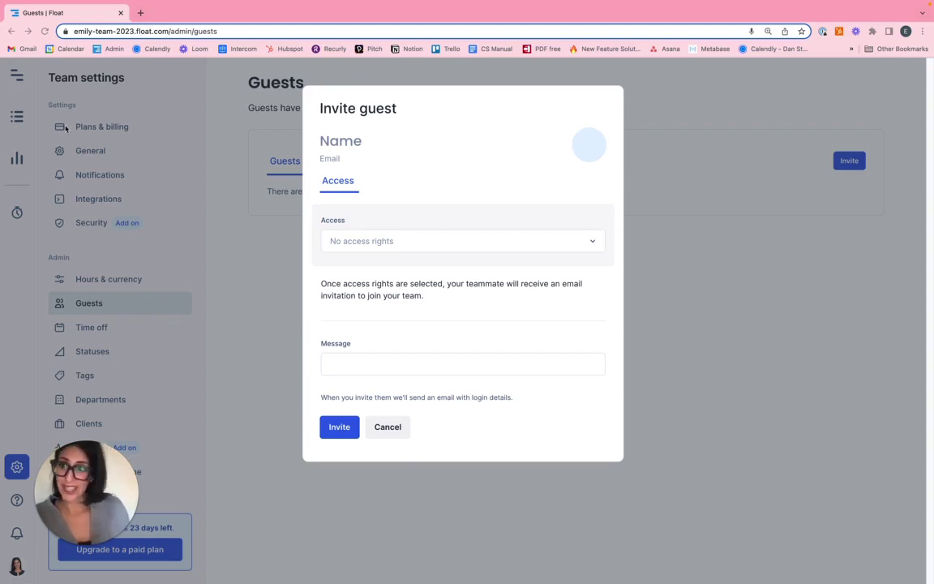
Go to the Manage people list and start a new Add person form
click(17, 116)
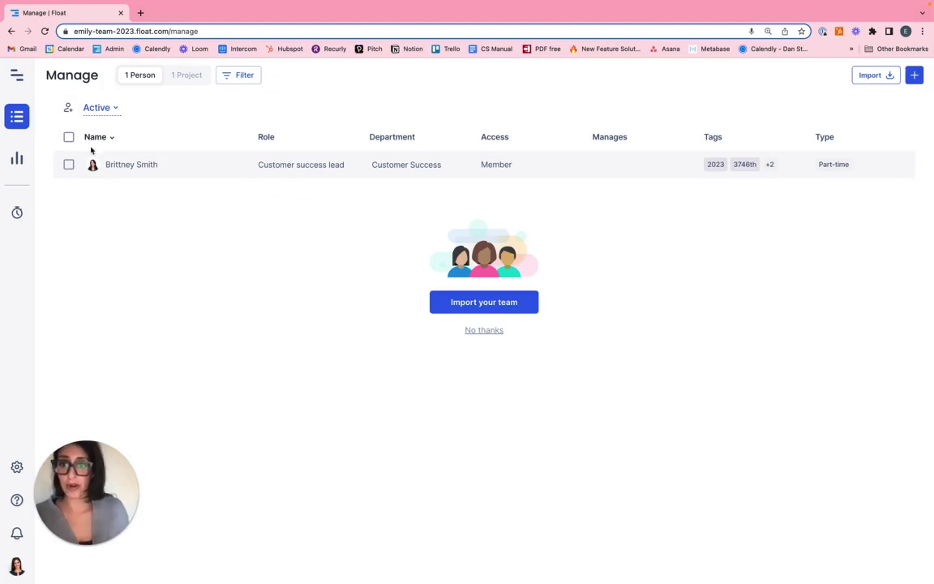
click(915, 76)
click(861, 273)
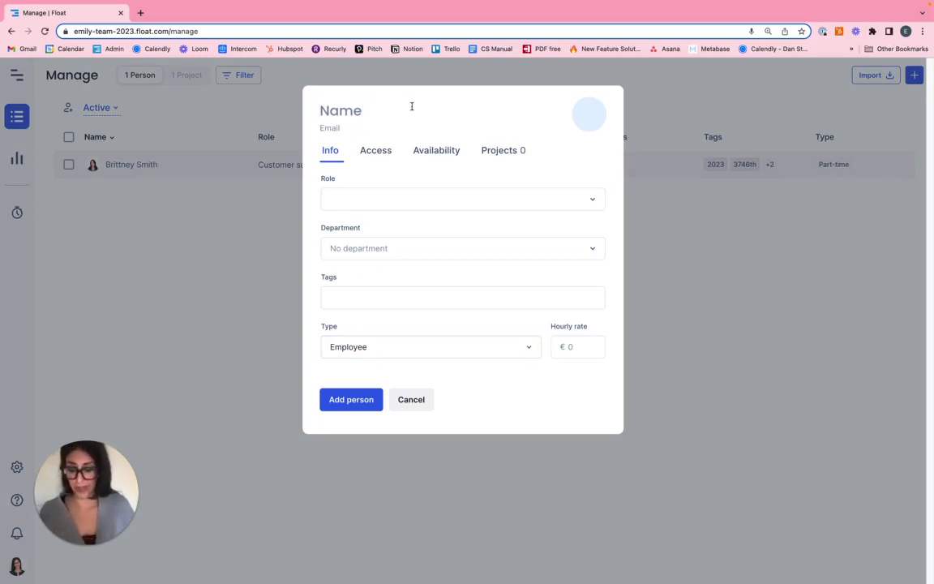
Enter the person's first name and add the role Sales lead NA
text(Quang)
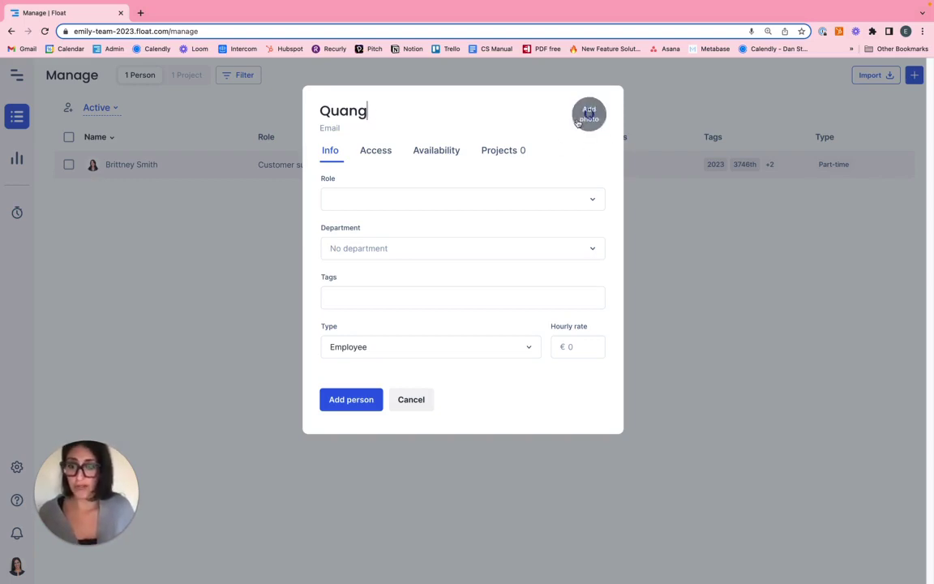
click(353, 200)
text(Sales lead NA)
click(366, 234)
Set the department to Sales, leaving the tags empty
click(368, 245)
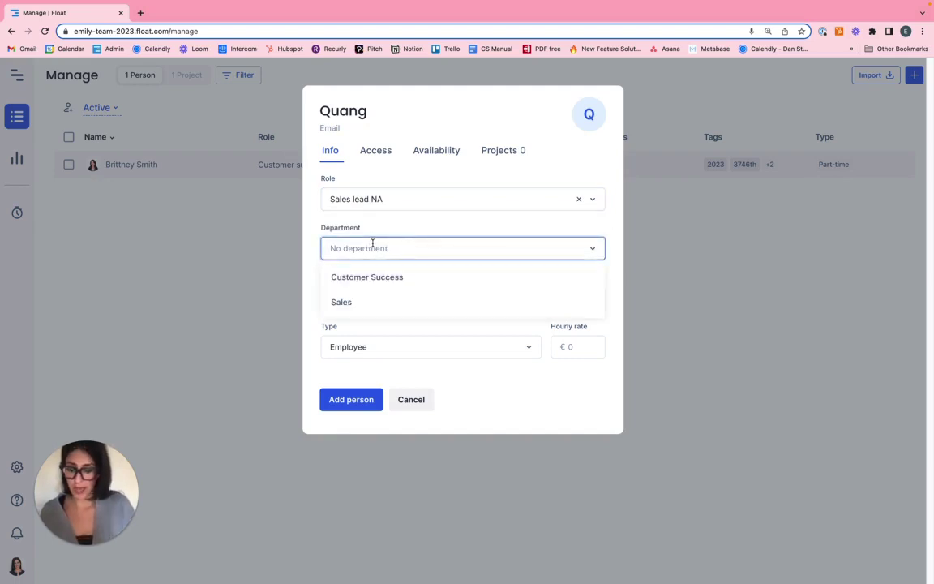
text(sal)
click(334, 278)
click(361, 296)
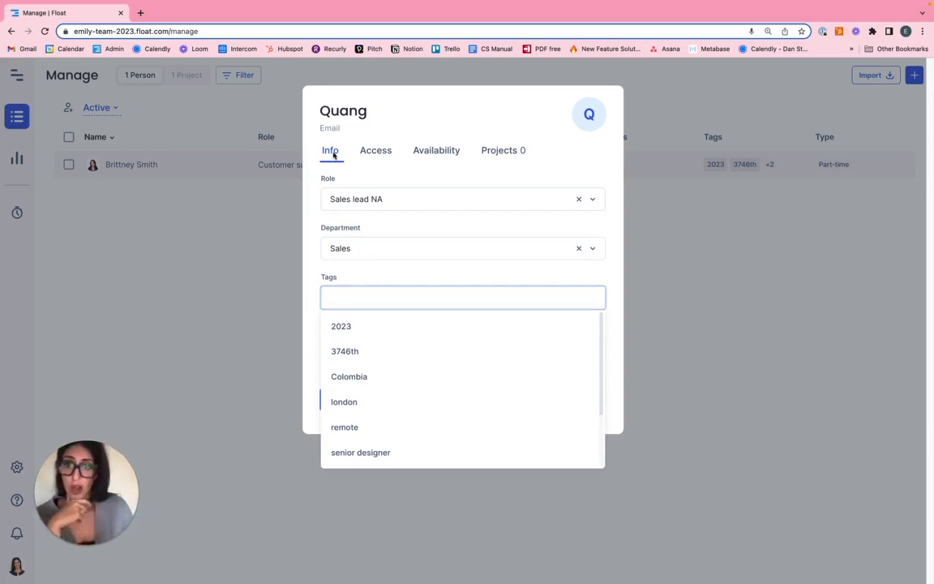
drag(327, 159, 336, 213)
double_click(340, 227)
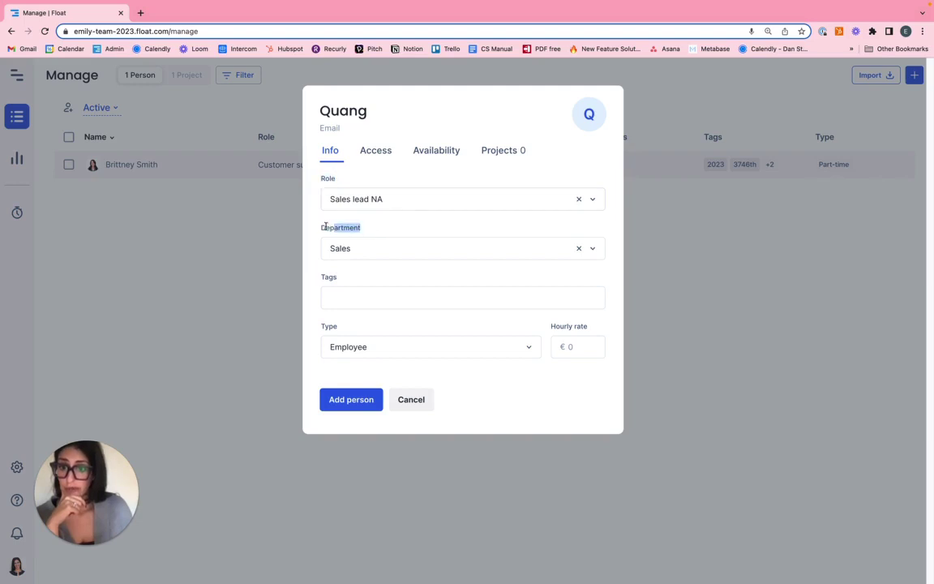
click(394, 225)
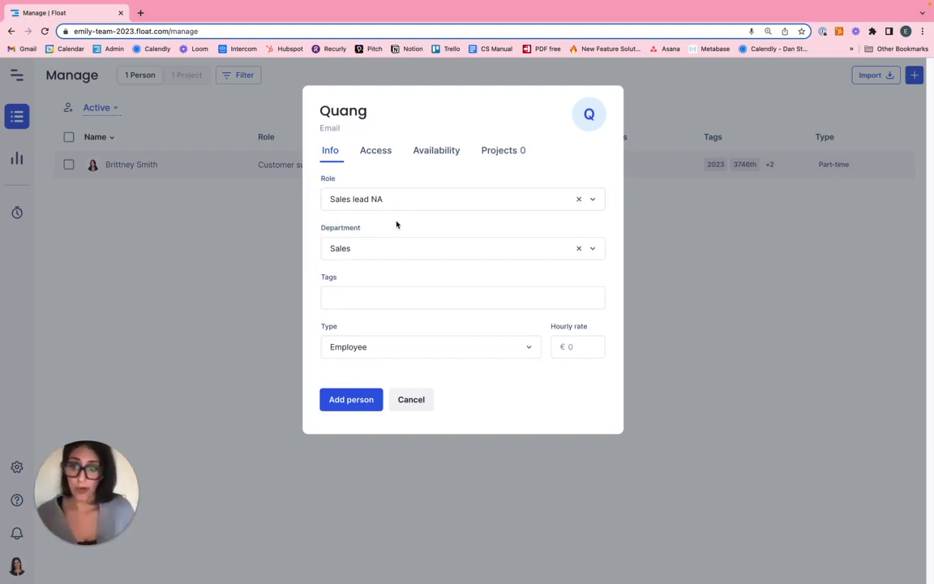
Tag the person 2023, NA and Sr., removing the suggested Sr. AM tag
click(357, 298)
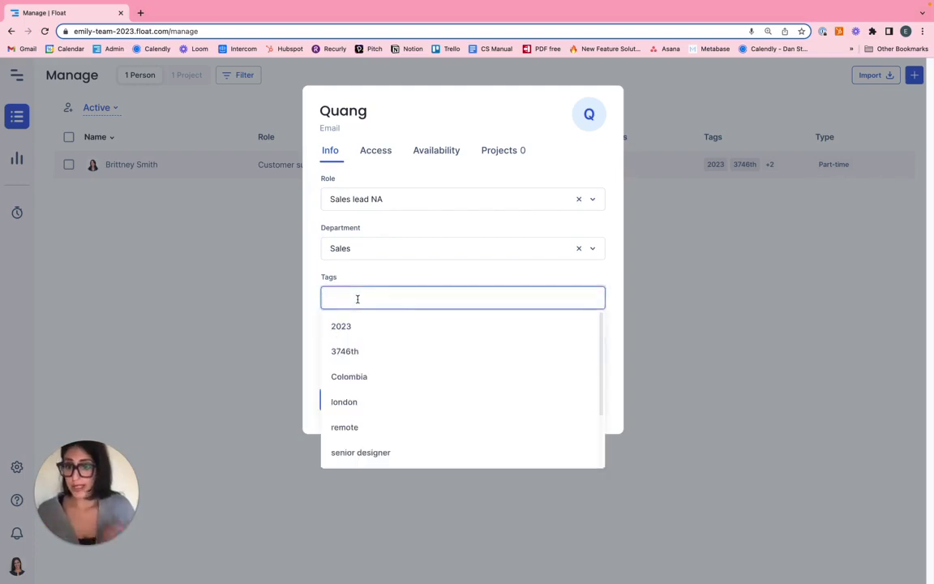
text(2023)
key(Return)
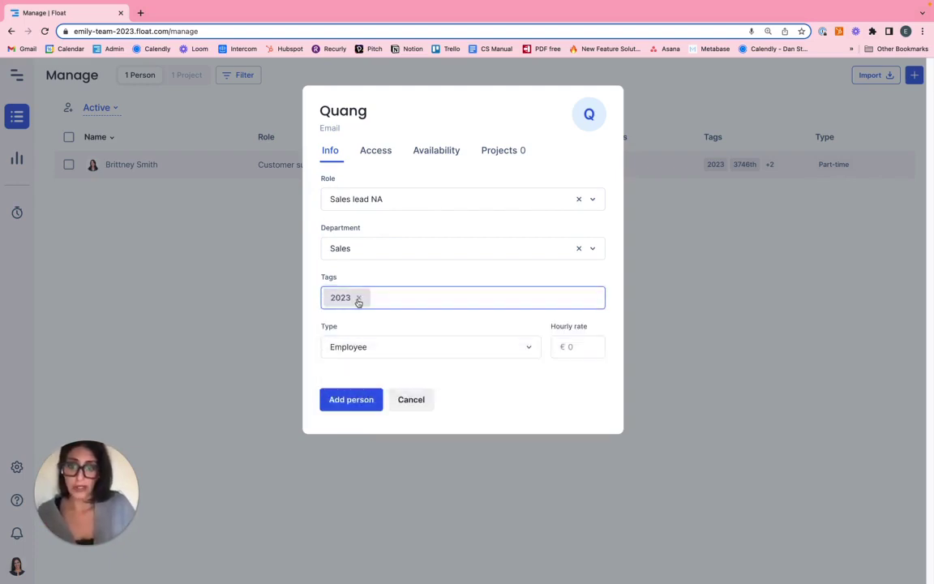
click(363, 298)
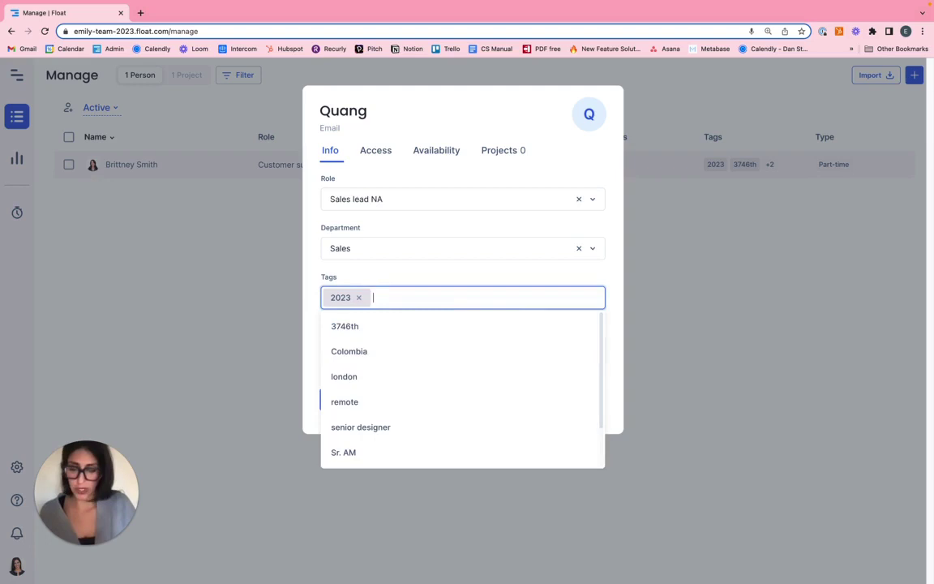
text(NA)
key(Return)
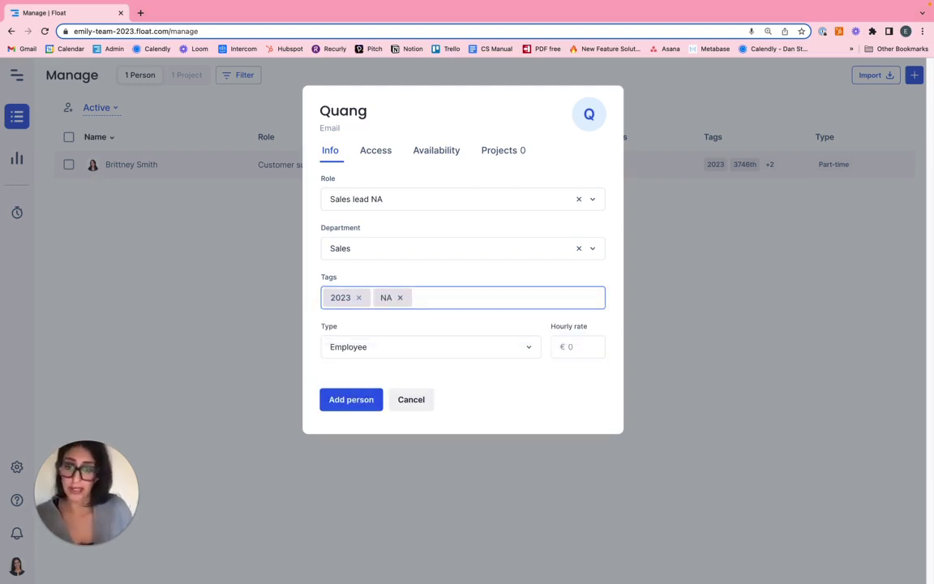
text(Sr.)
key(Return)
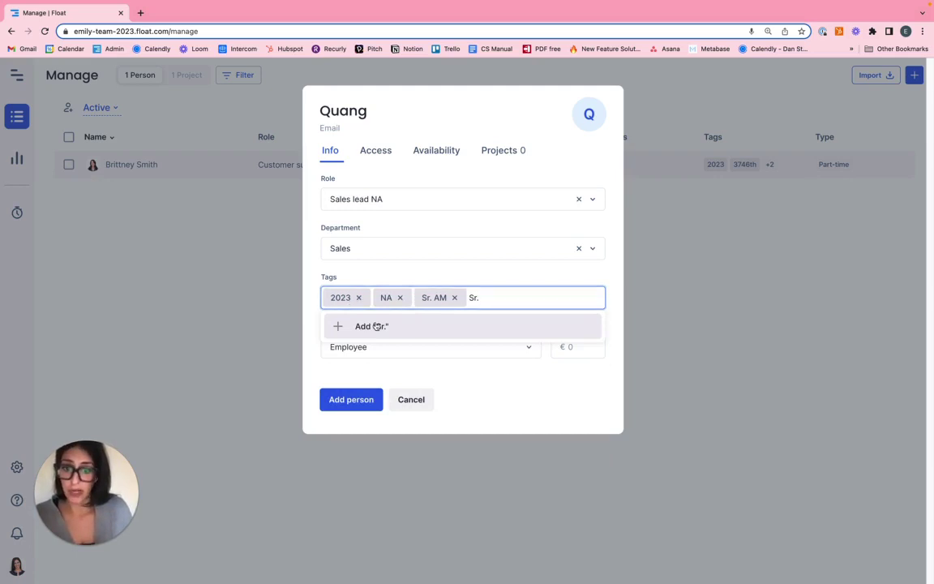
click(403, 328)
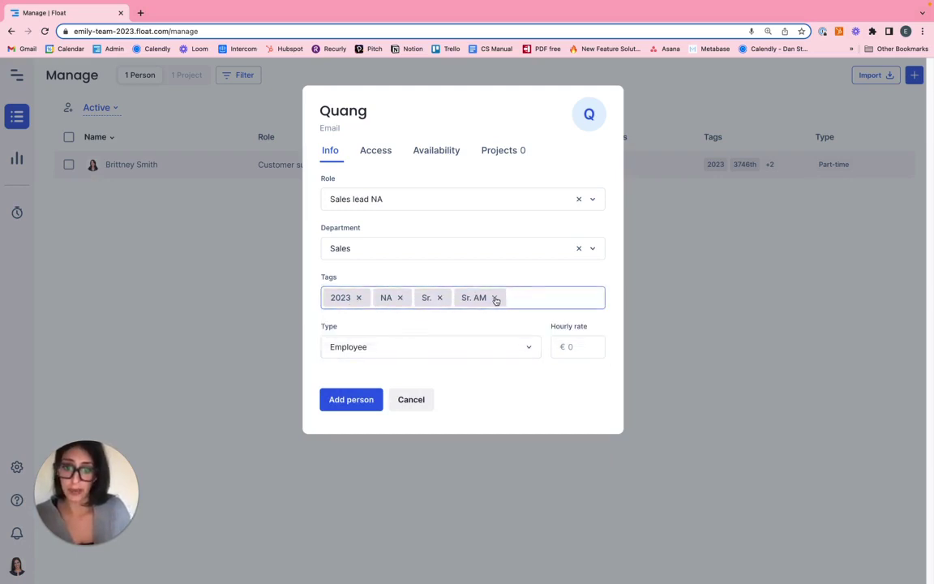
click(494, 298)
click(513, 273)
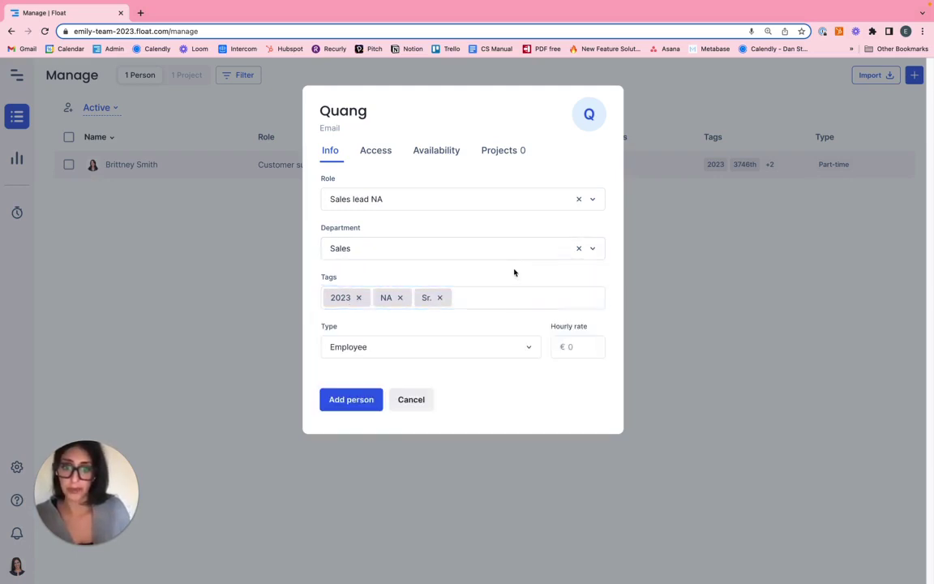
Keep the Employee type, enter a 130 hourly rate, and check the Access settings
click(454, 354)
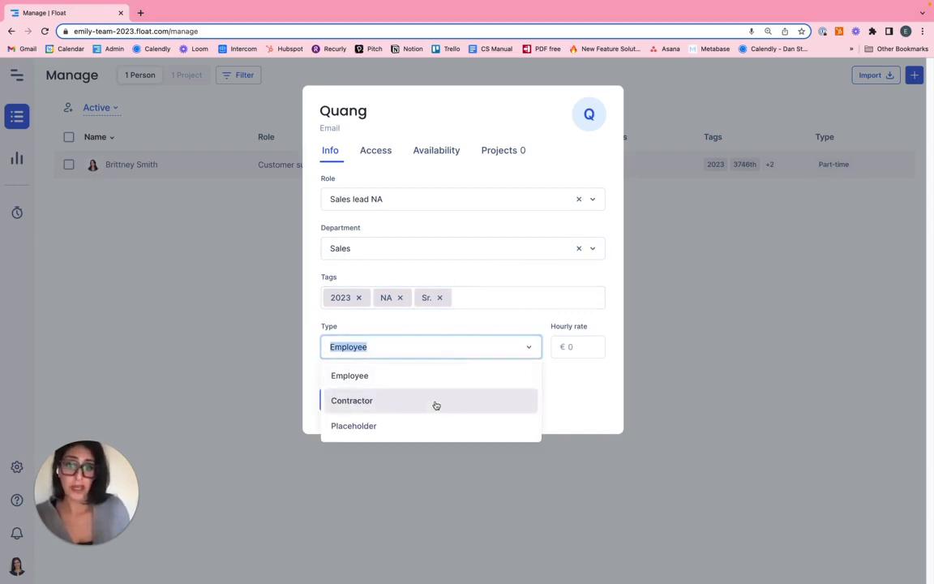
click(580, 347)
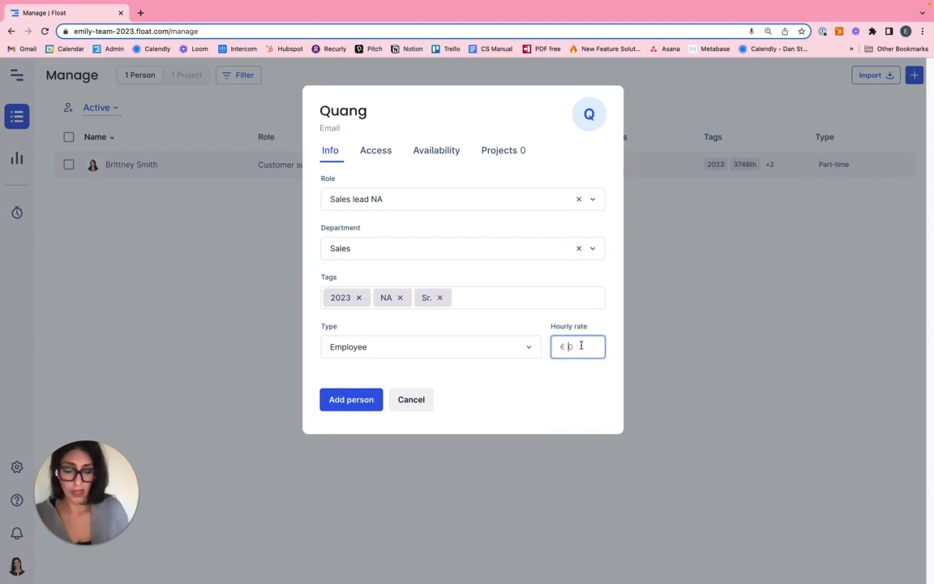
text(130)
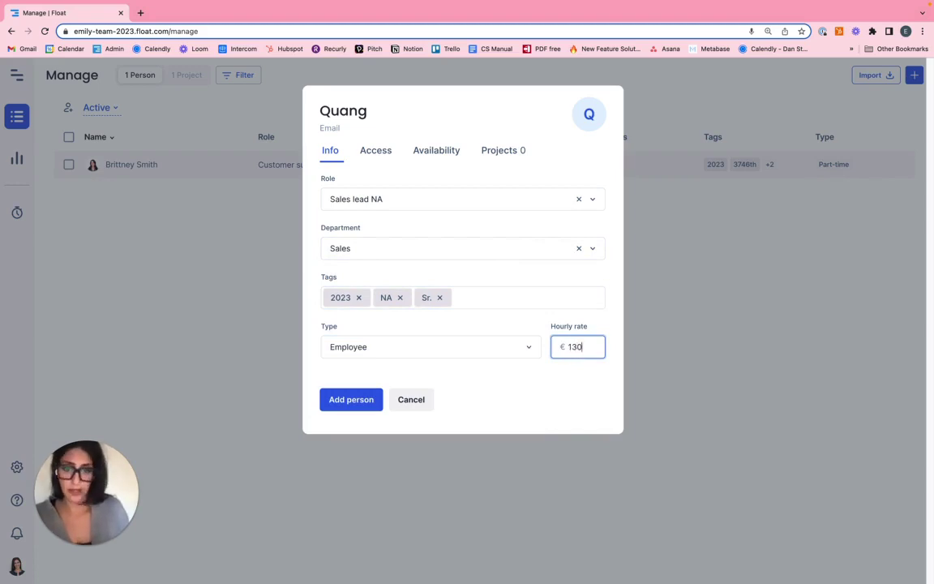
click(389, 150)
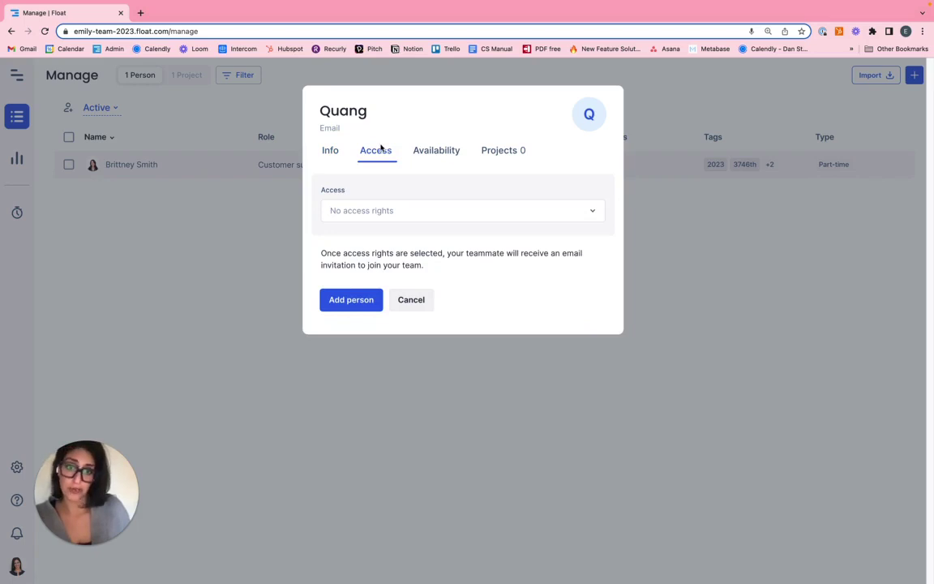
click(441, 152)
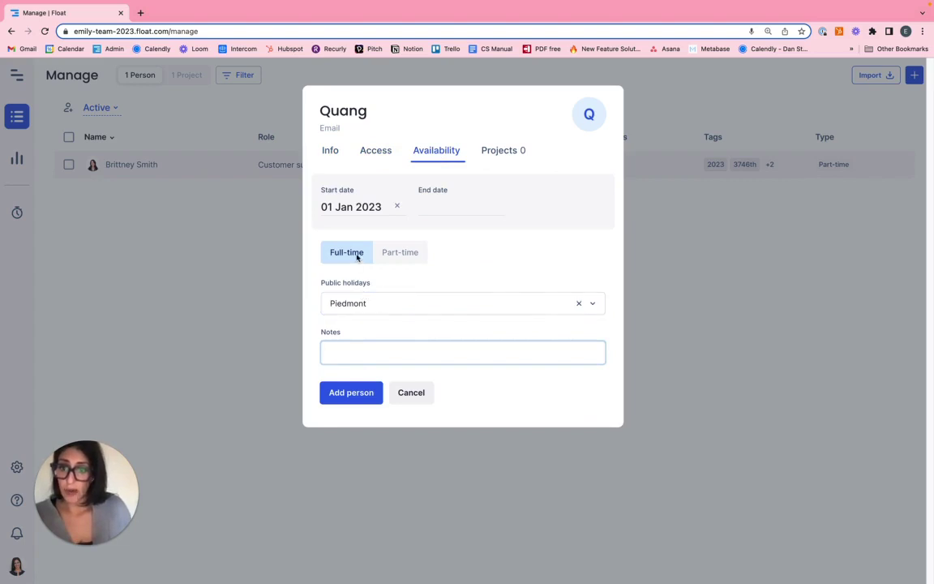
Make the person part-time with Monday and Friday set to 6 hours
click(414, 255)
click(570, 335)
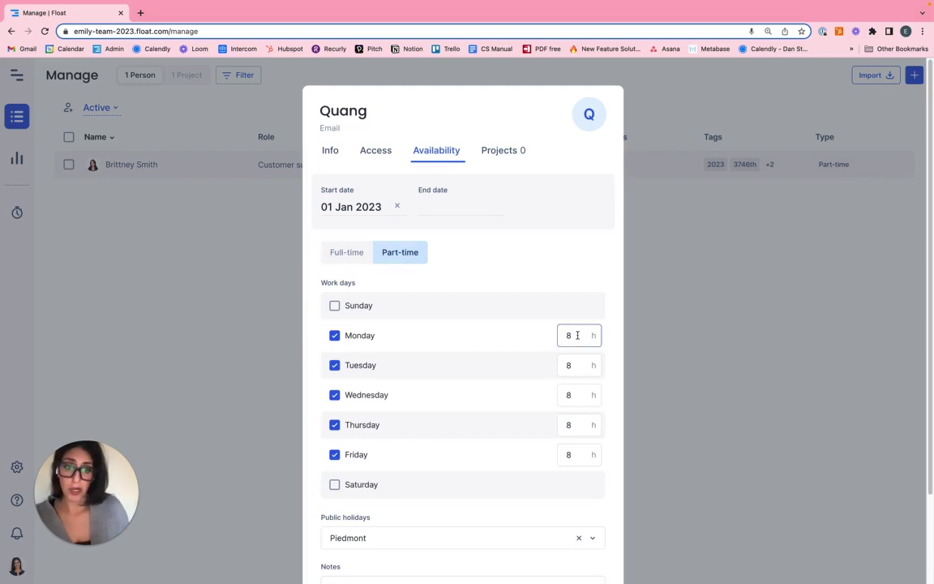
text(6)
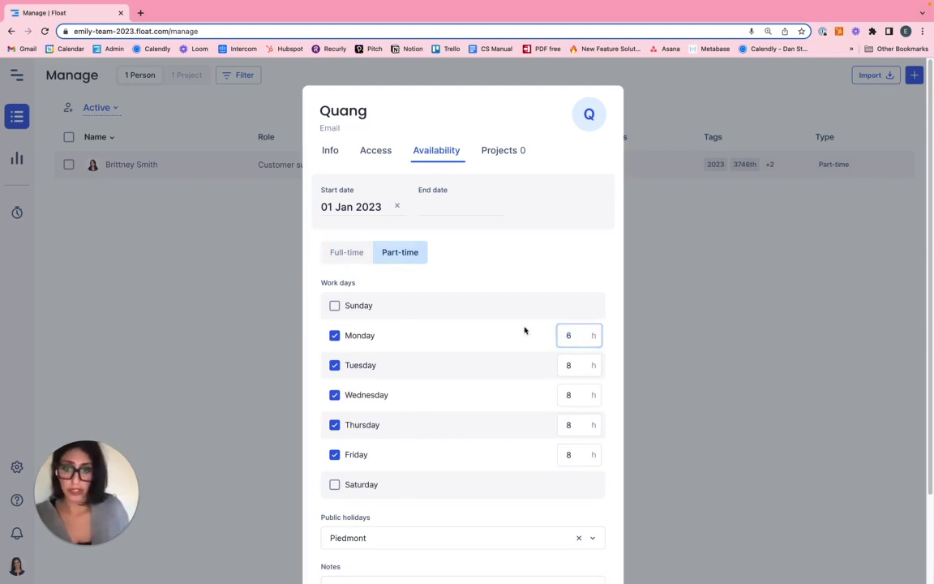
click(580, 453)
text(6)
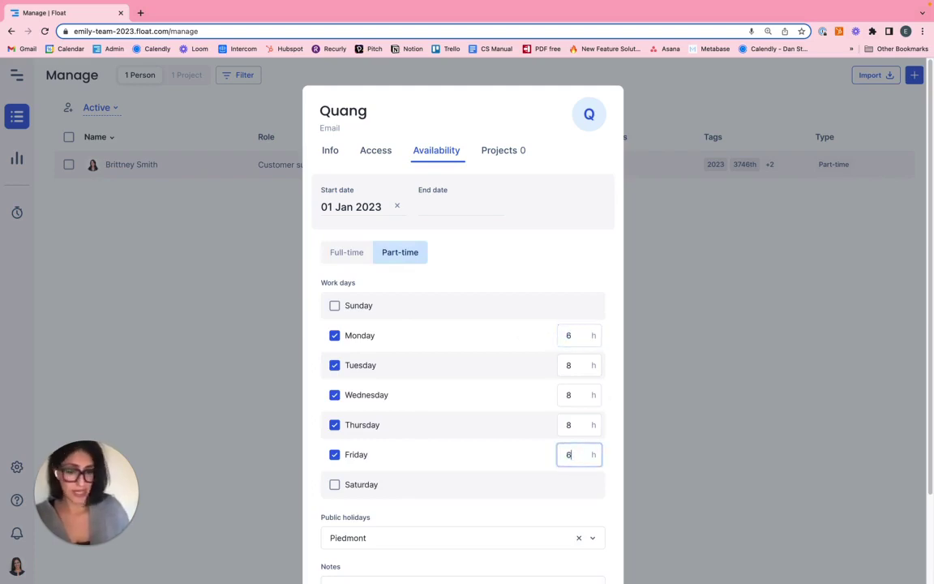
click(469, 285)
Choose New York public holidays and add a note about remote work out of NA
scroll(454, 516, down, 3)
click(341, 433)
click(363, 489)
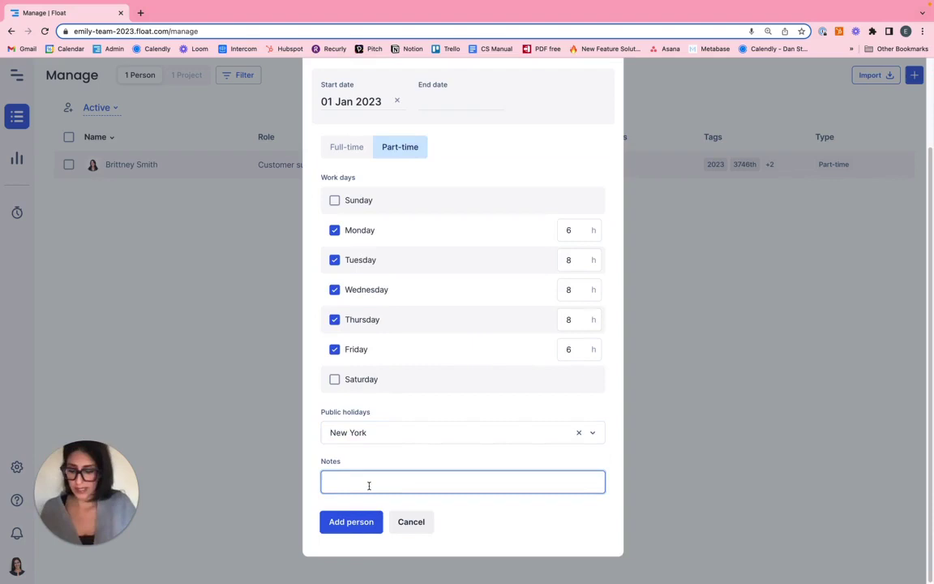
text(Quang is a remo)
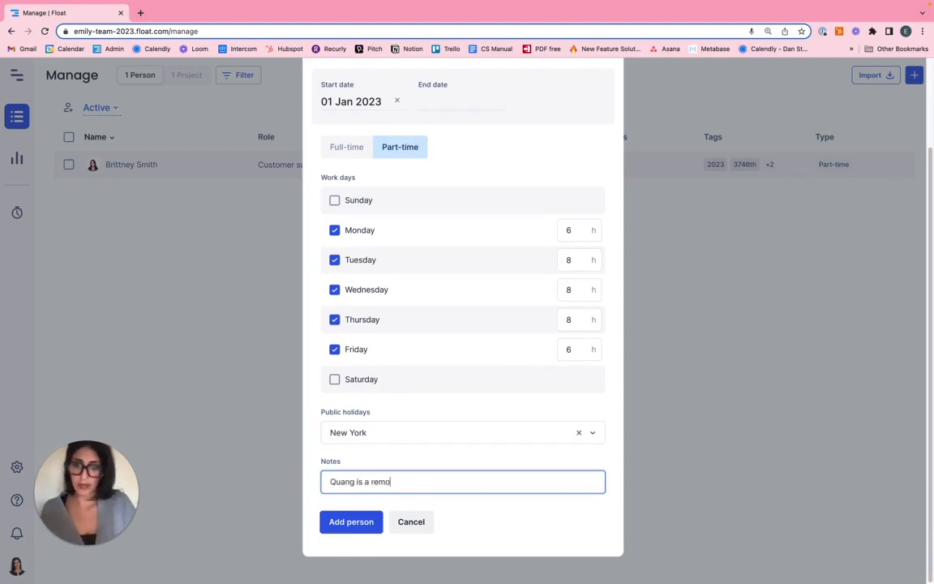
text(te employee working out of NA)
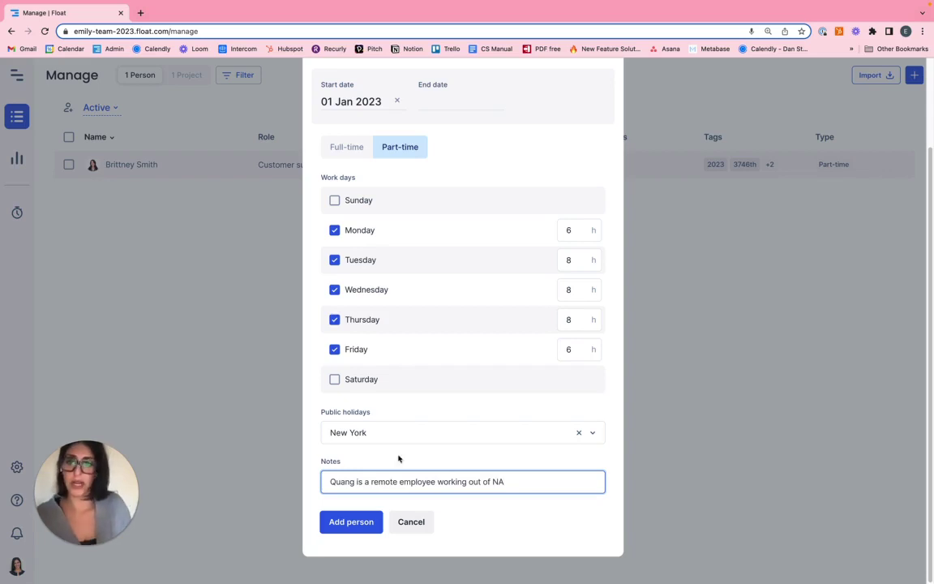
scroll(390, 243, up, 2)
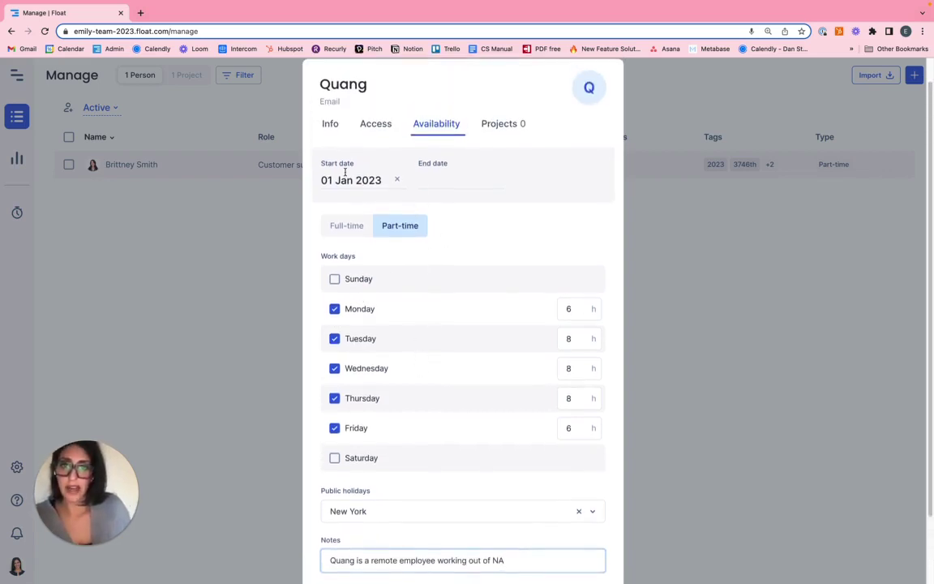
click(375, 122)
click(330, 150)
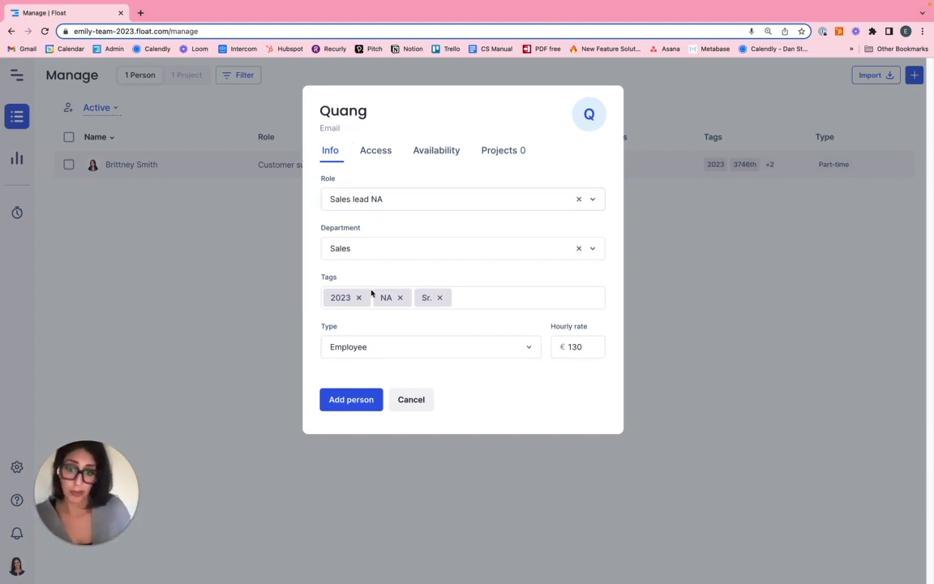
Add the person, visit Schedule, then return to the two-person people list
click(349, 400)
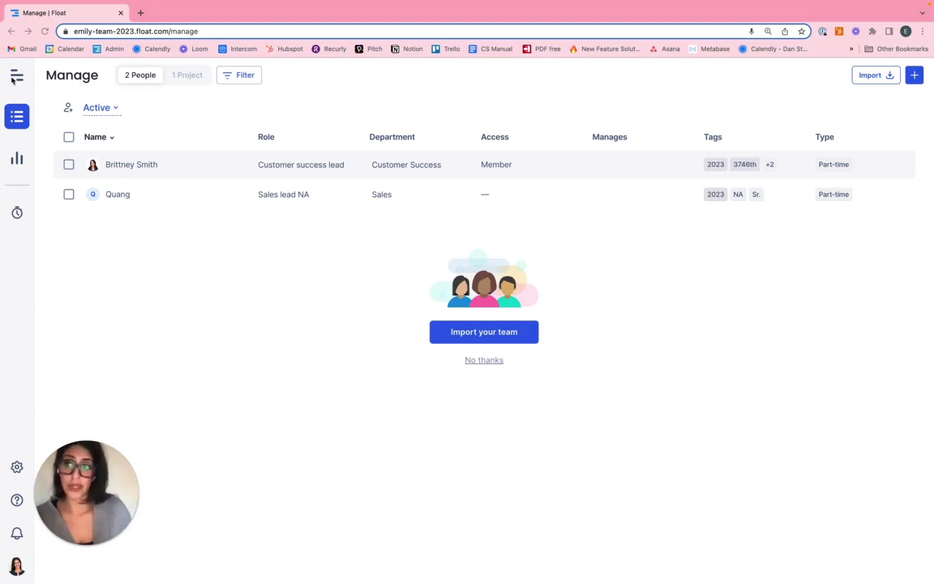
click(17, 76)
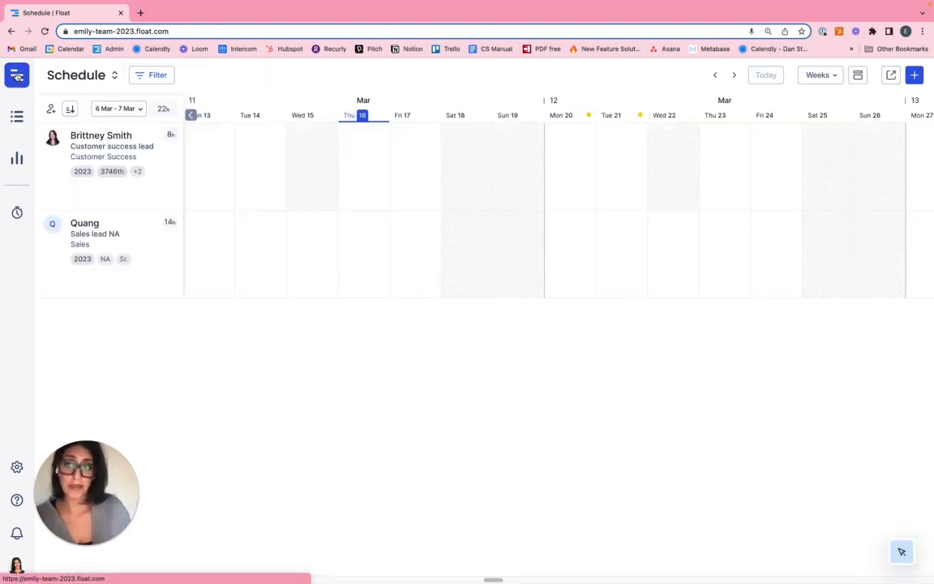
click(913, 75)
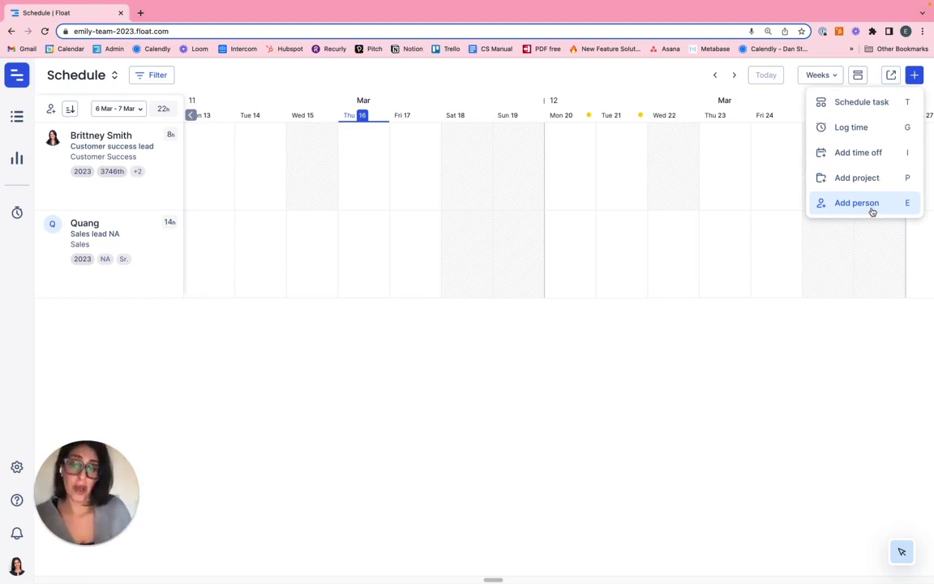
click(18, 117)
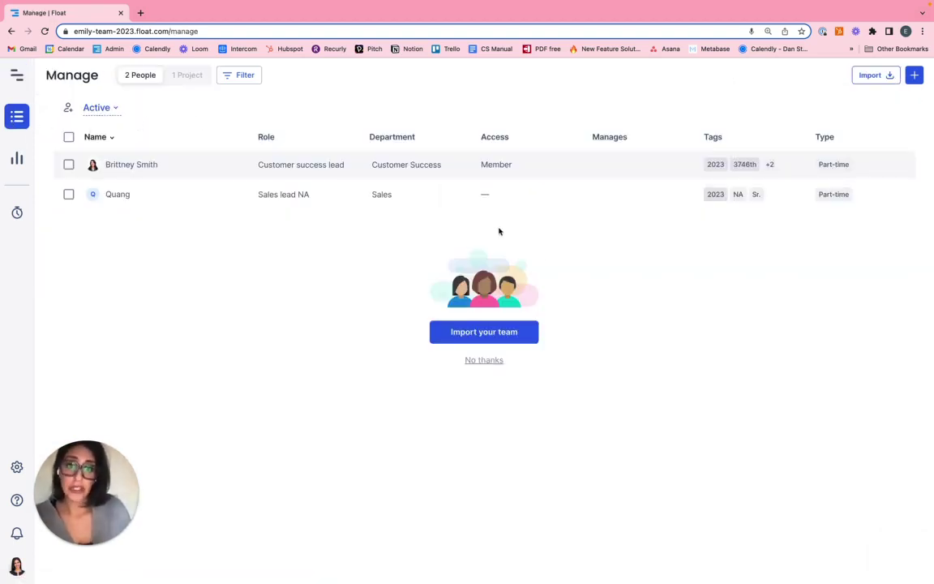
click(870, 76)
click(395, 195)
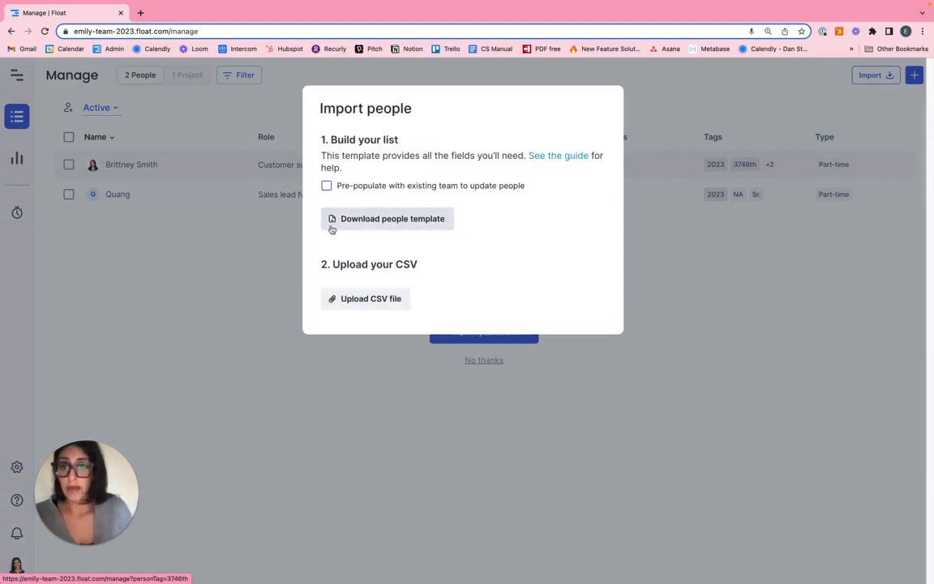
key(Escape)
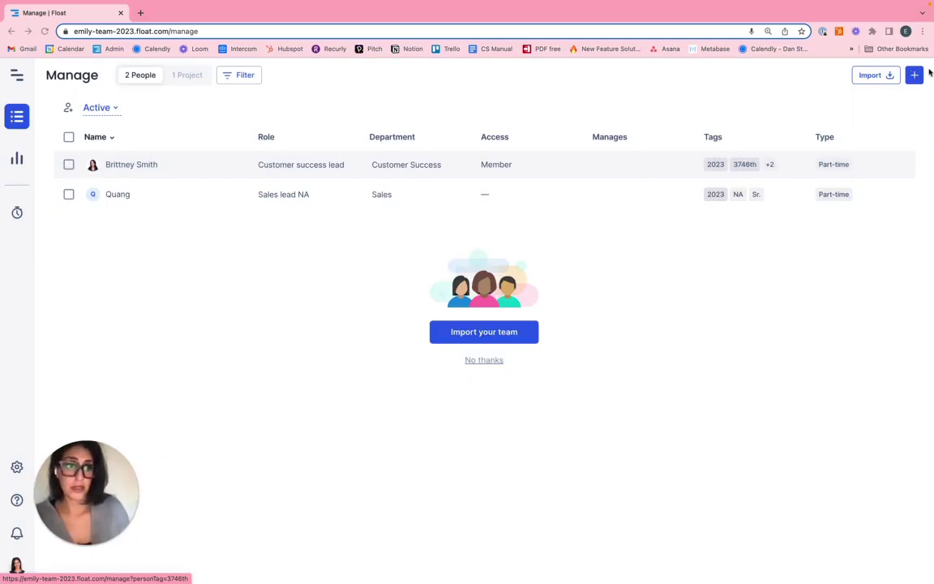
click(882, 77)
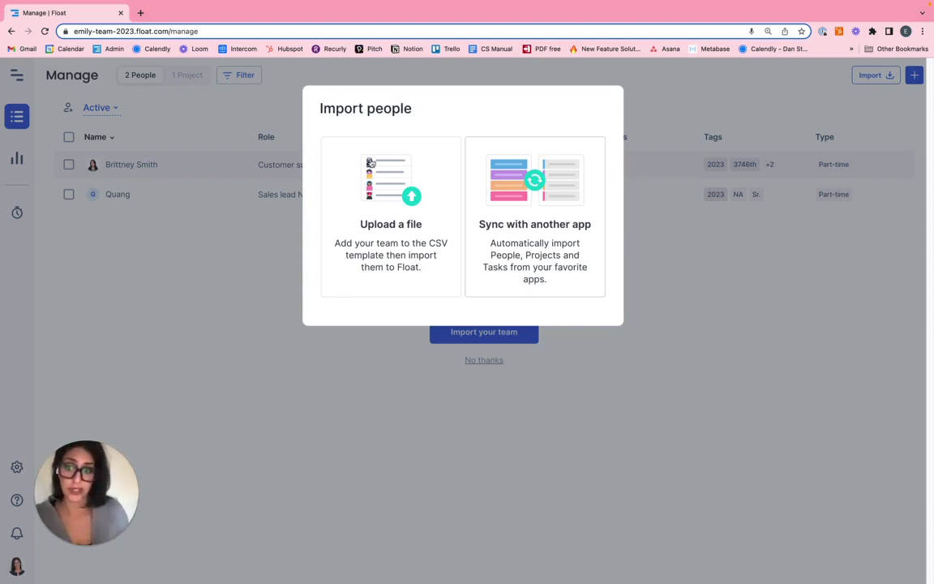
click(5, 290)
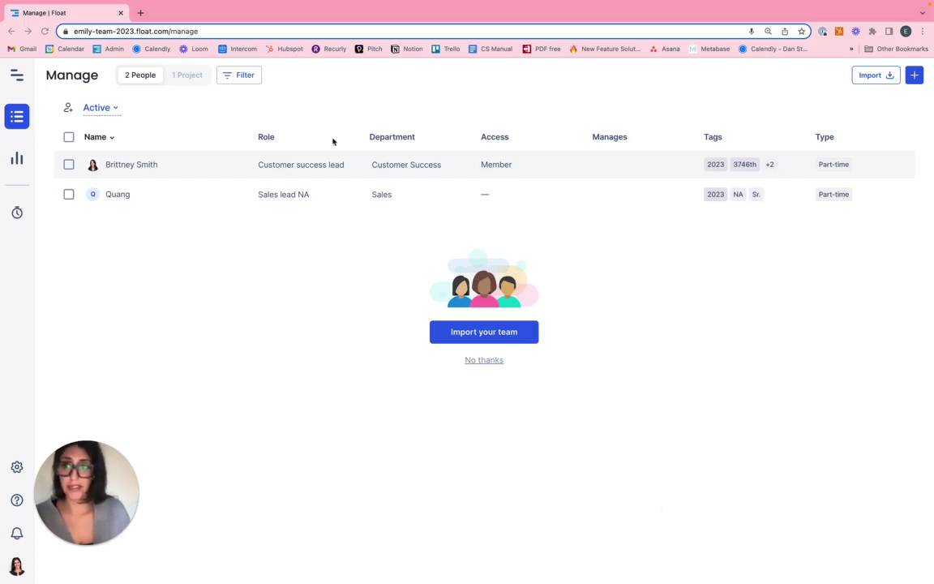
click(187, 75)
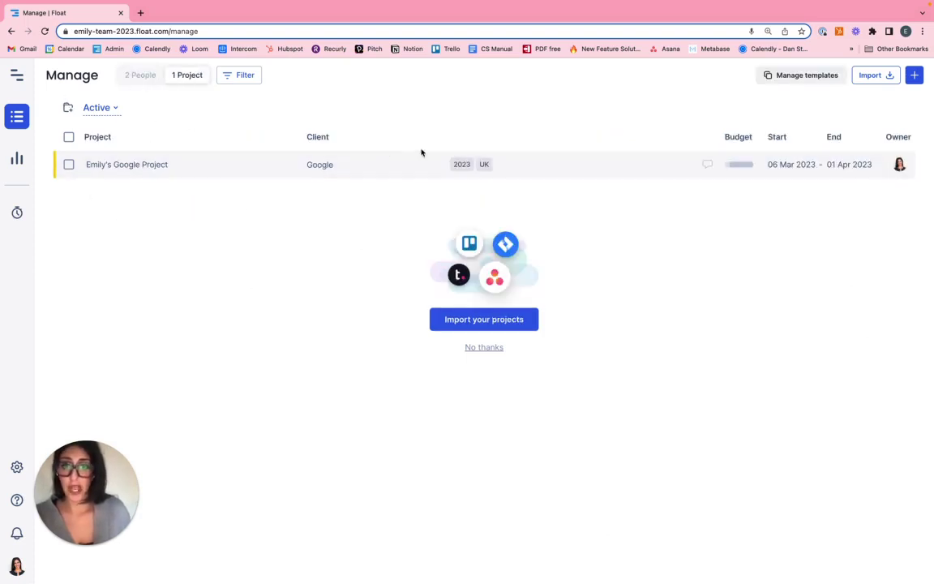
click(915, 76)
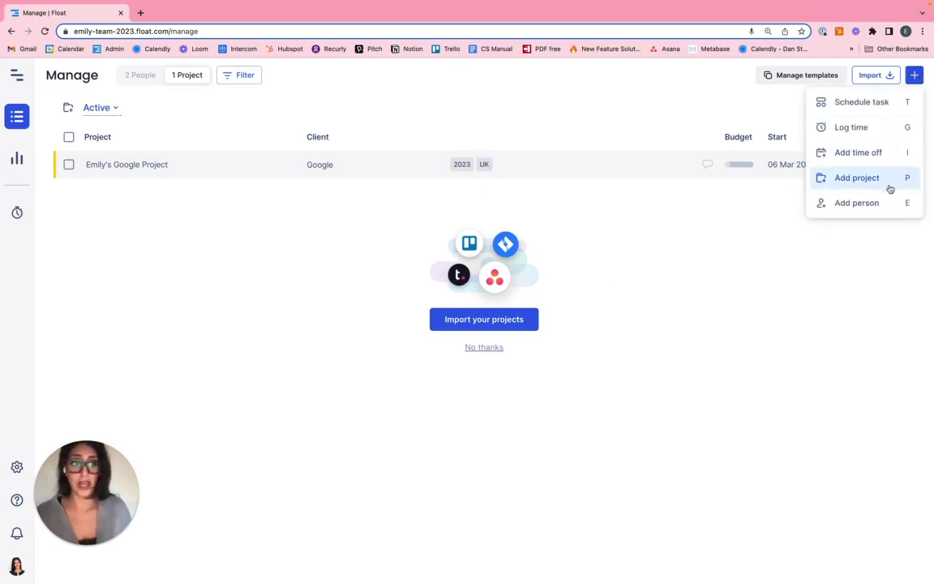
click(645, 243)
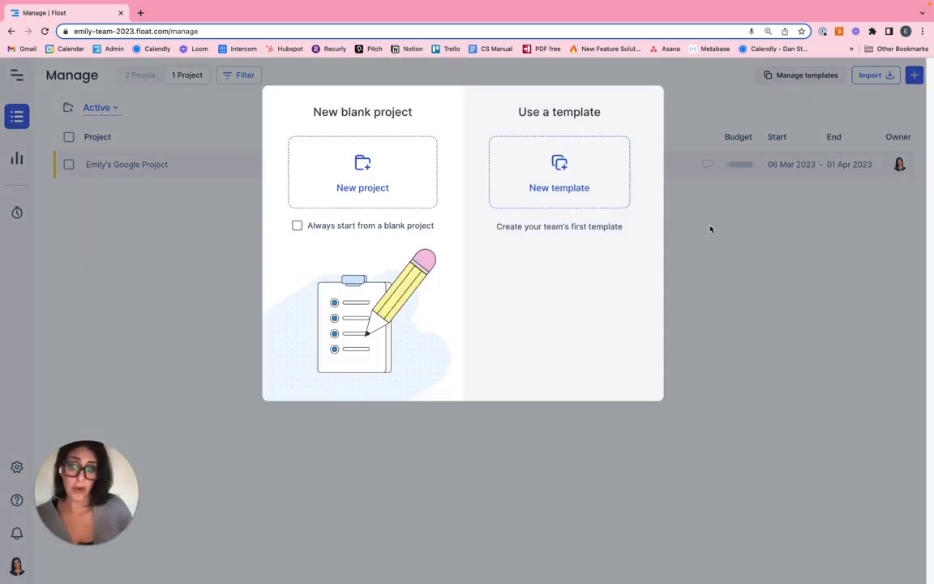
click(580, 484)
click(807, 77)
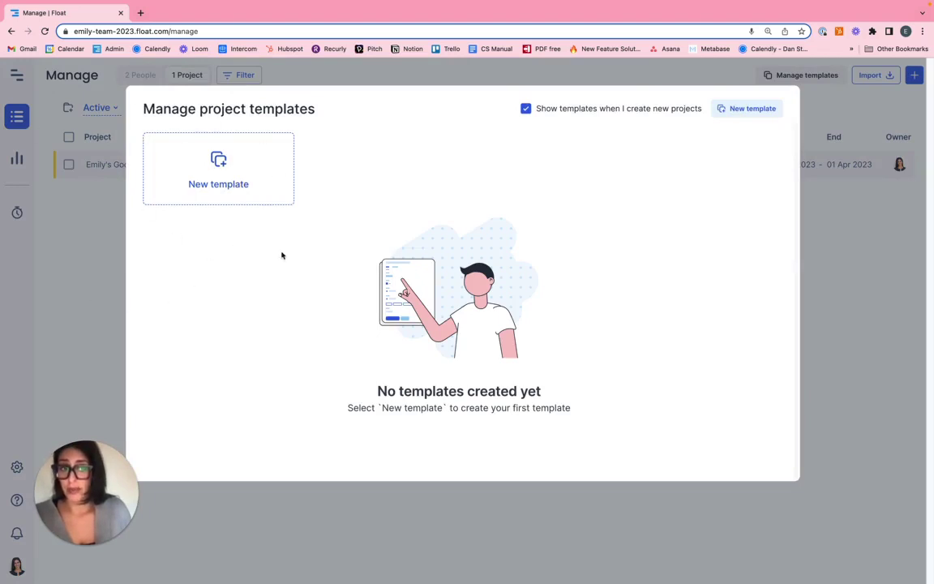
click(192, 169)
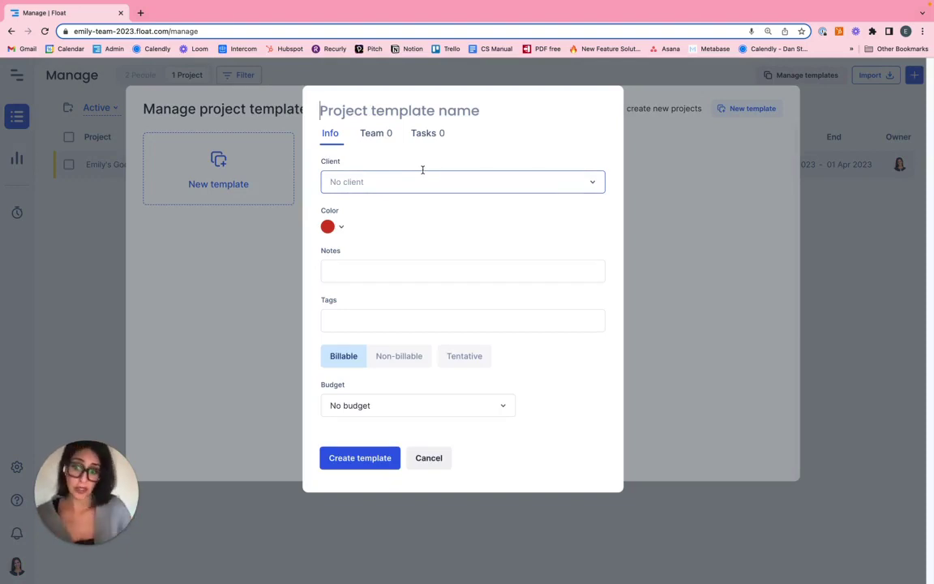
click(444, 468)
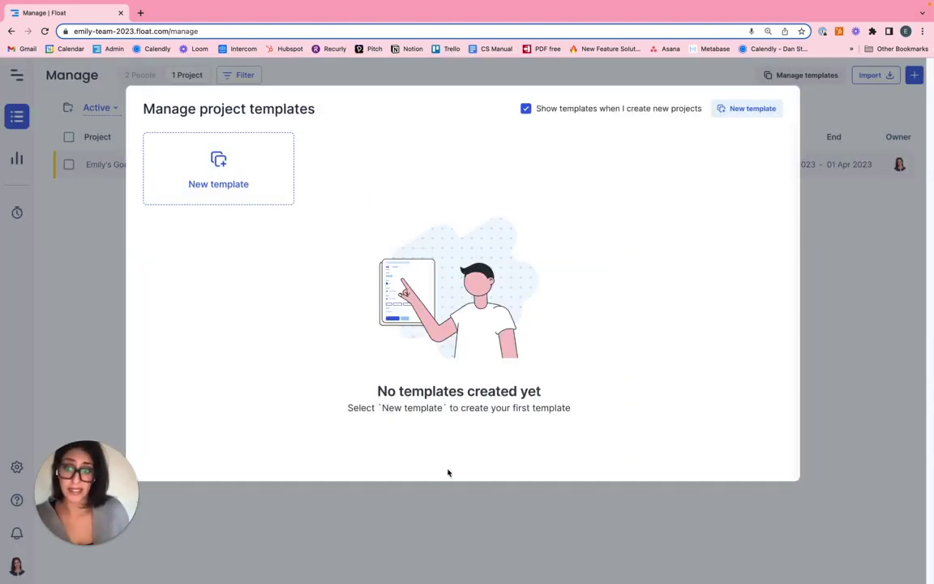
click(460, 500)
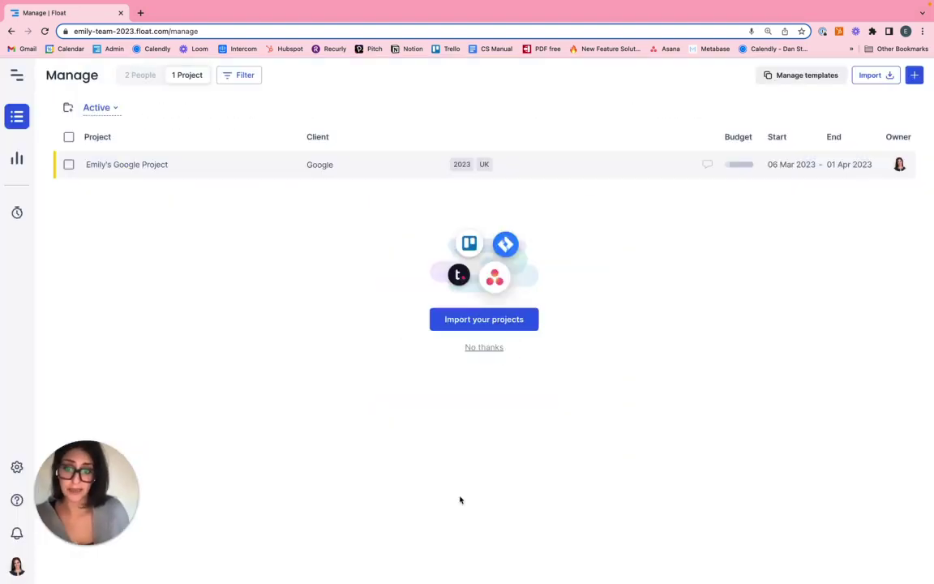
Open the existing Google project and look over its other available actions
click(120, 169)
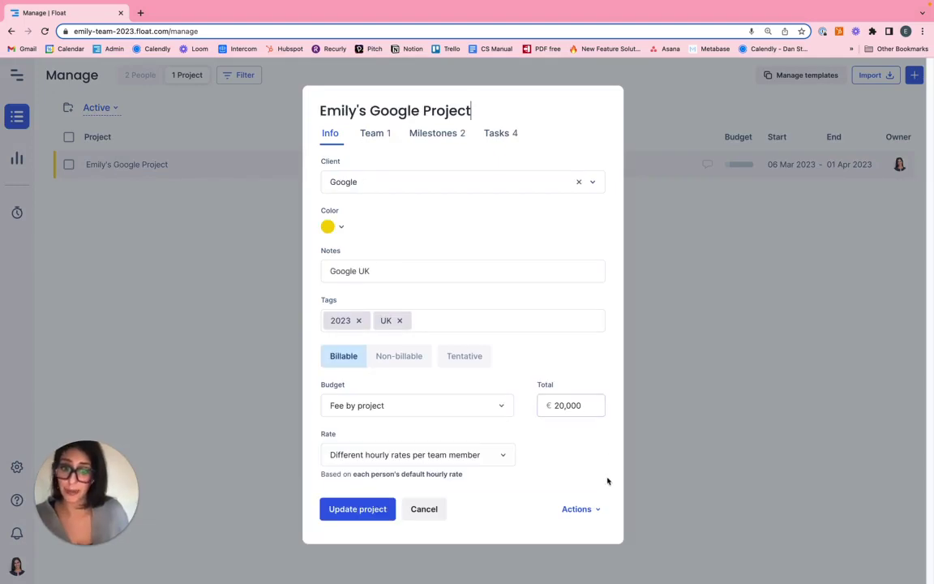
click(580, 511)
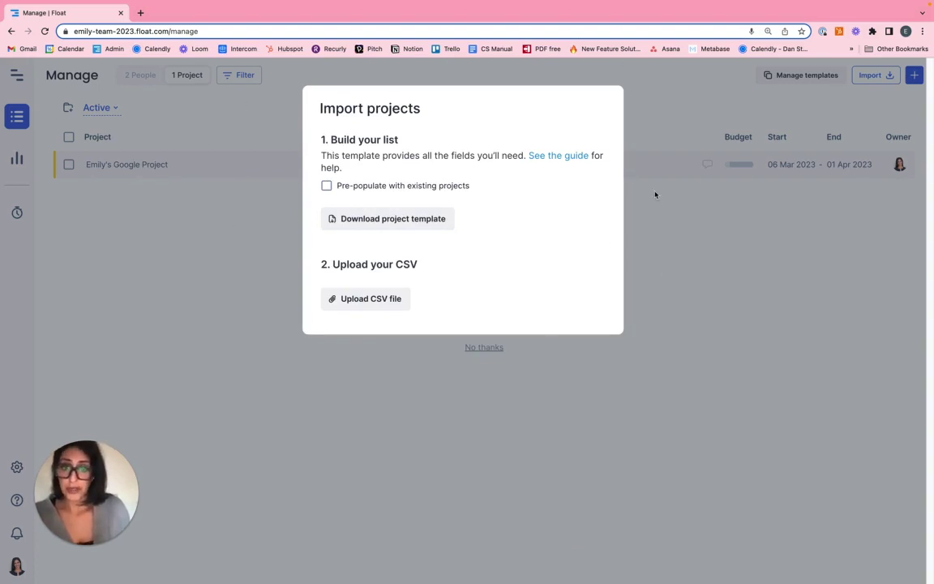
click(439, 400)
Check the project import options, then choose Add project from the + menu
click(867, 74)
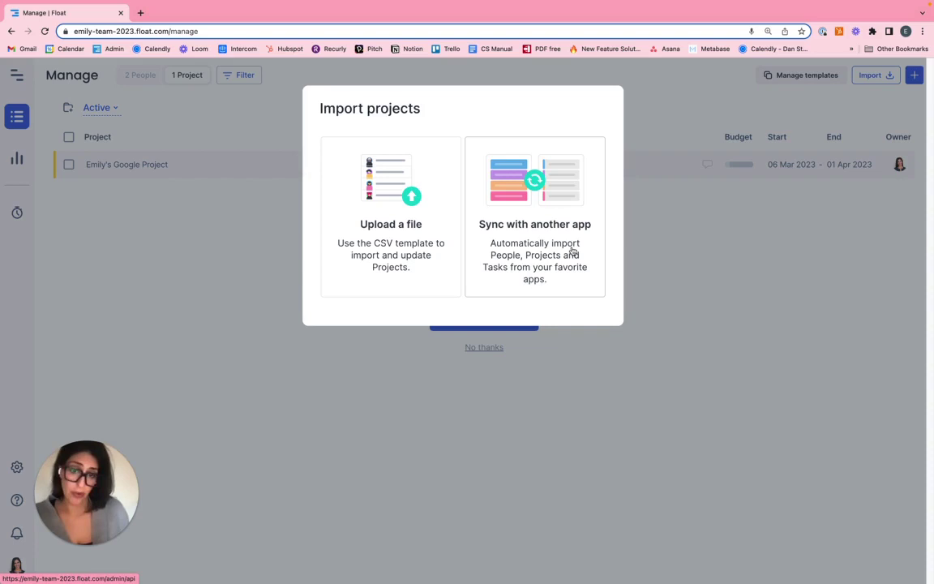
click(601, 438)
click(914, 76)
click(891, 178)
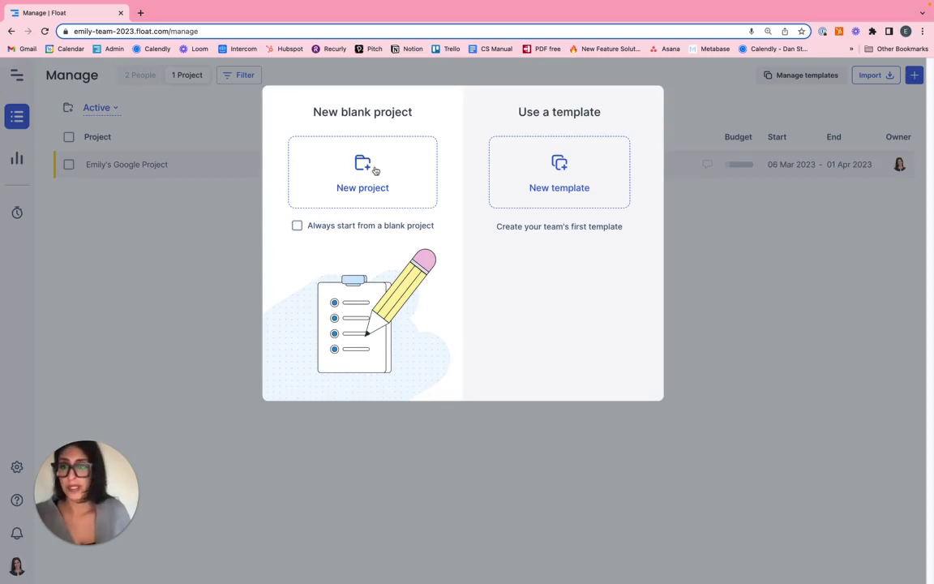
Start a blank project named 'Facebook Branding' with new client Facebook
click(375, 170)
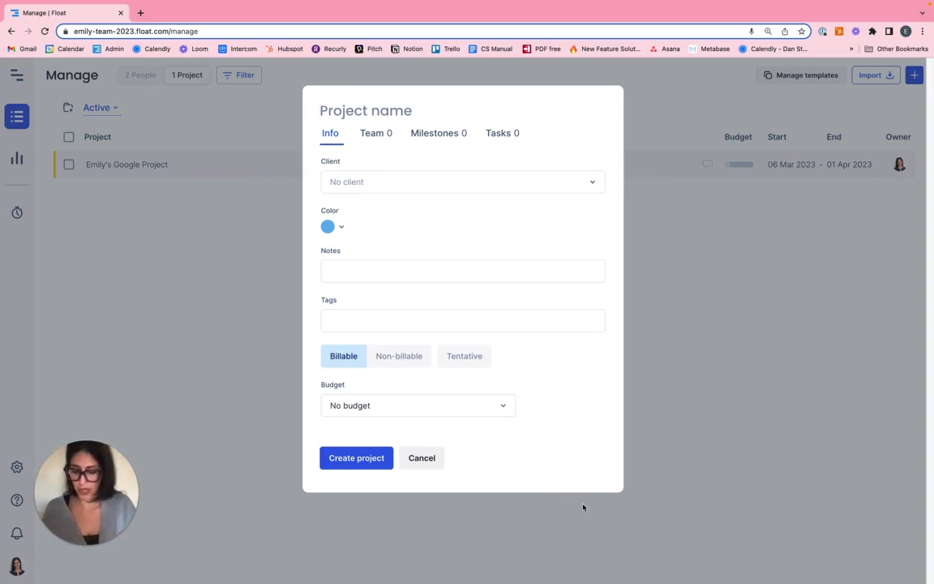
text(Fac)
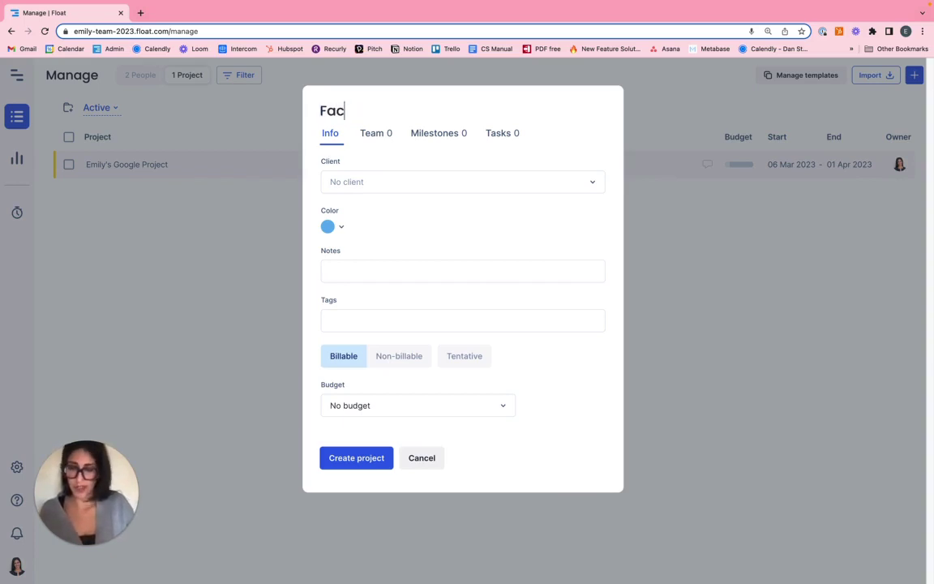
text(ebook Branding)
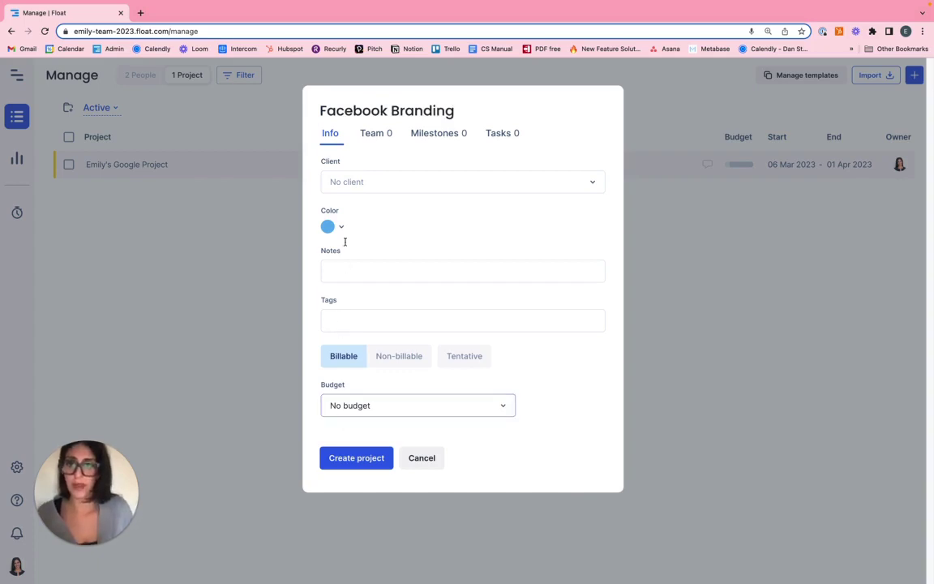
click(344, 180)
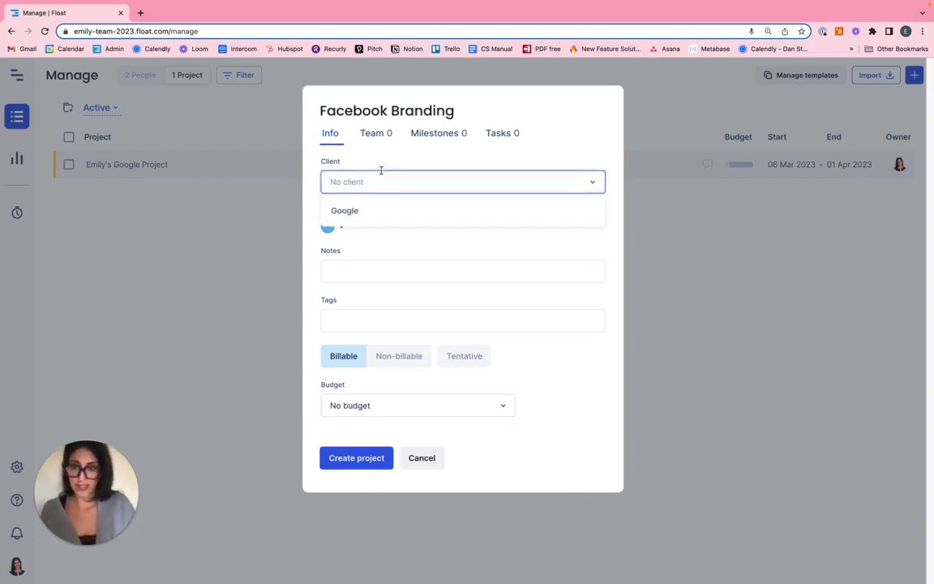
text(Face)
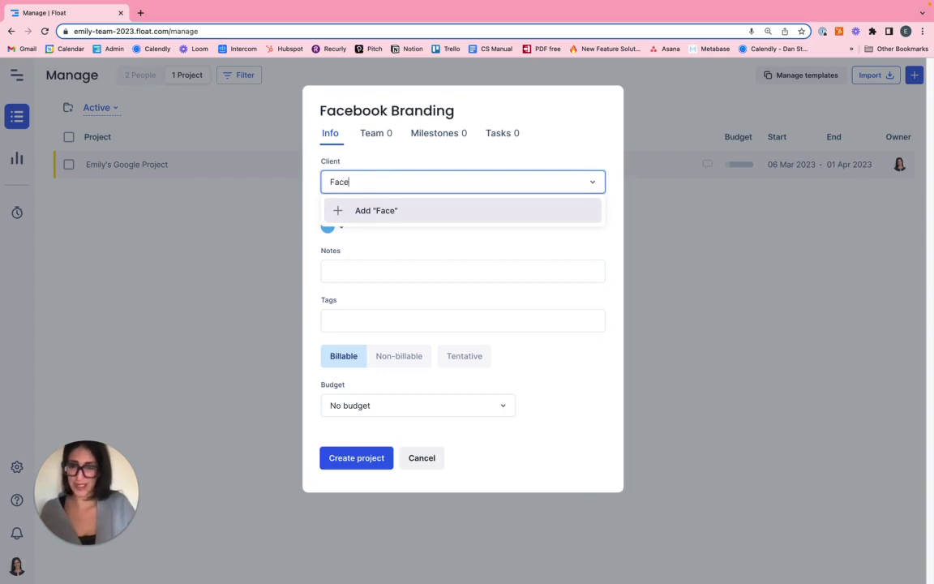
key(BackSpace)
text(ebook)
key(Return)
Add notes mentioning a teammate: 'Please ensure project details are correct'
click(328, 227)
click(455, 234)
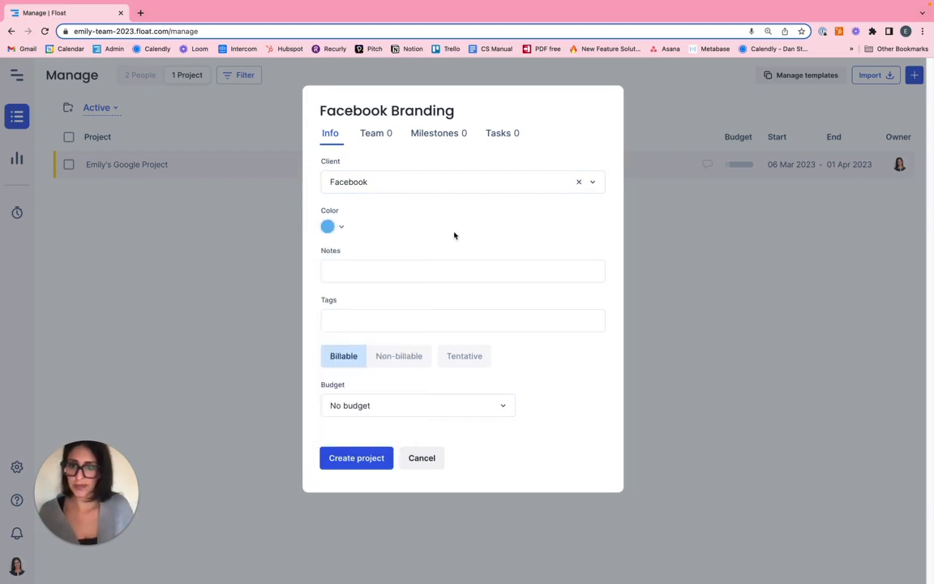
click(347, 279)
text(@bri)
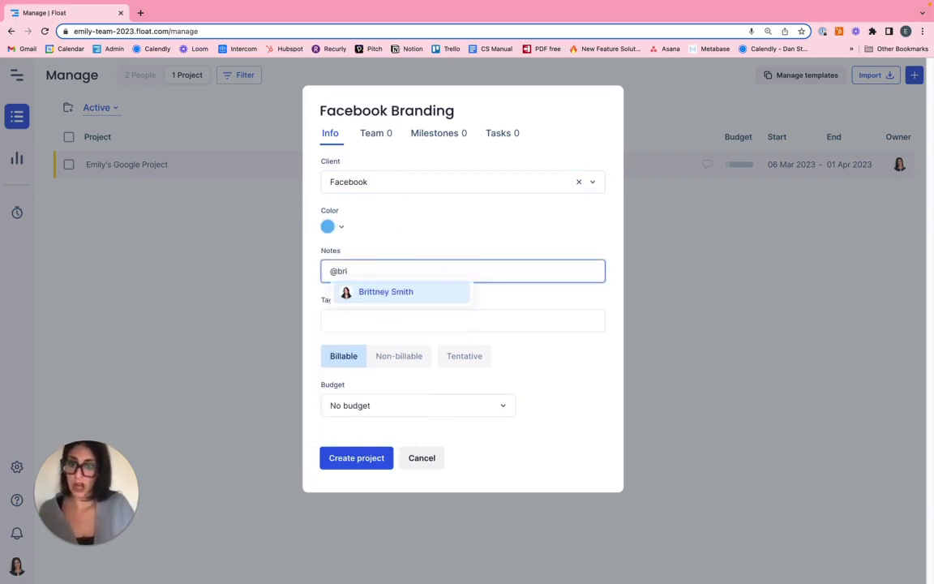
key(Return)
text(Please )
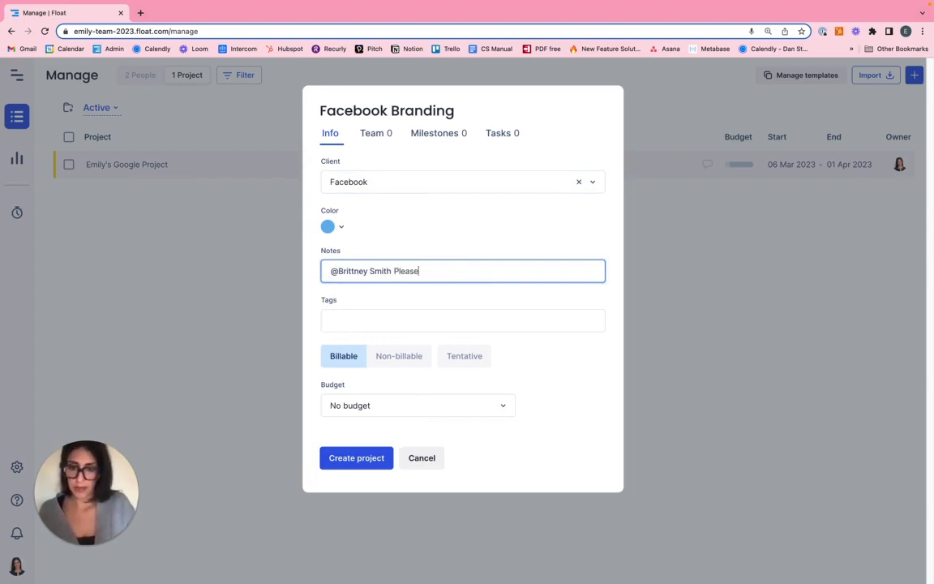
text(ensure projec)
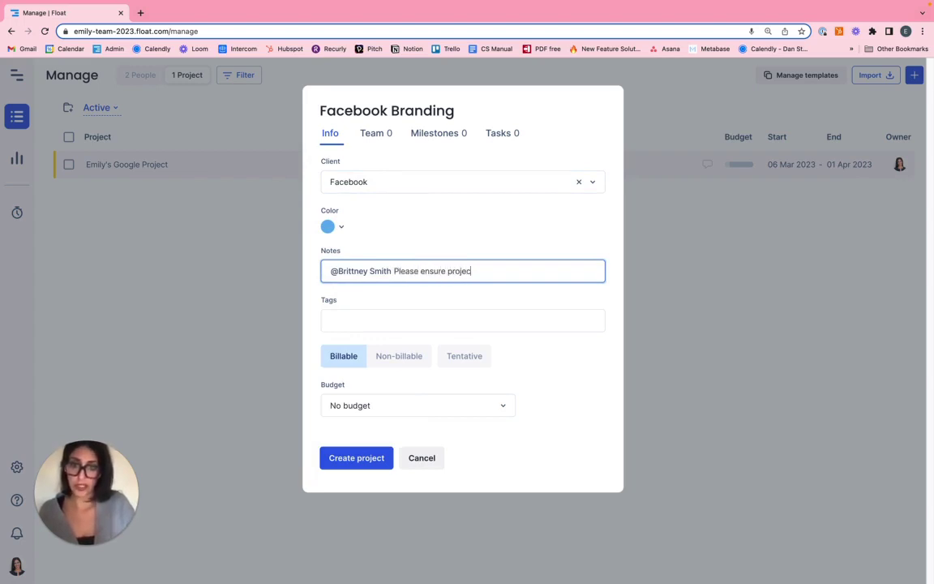
text(t details are correct)
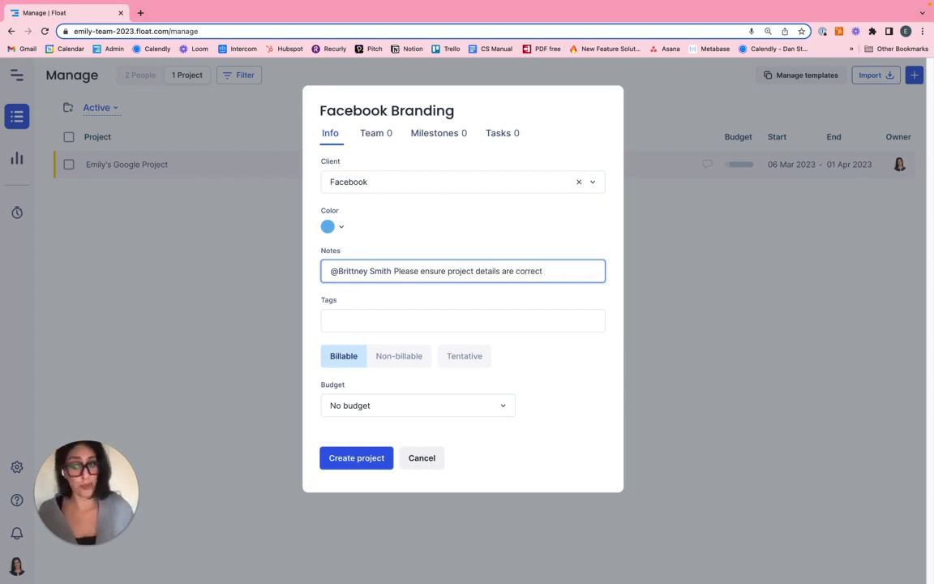
Tag the project with May 23 and London
click(365, 319)
text(May 23)
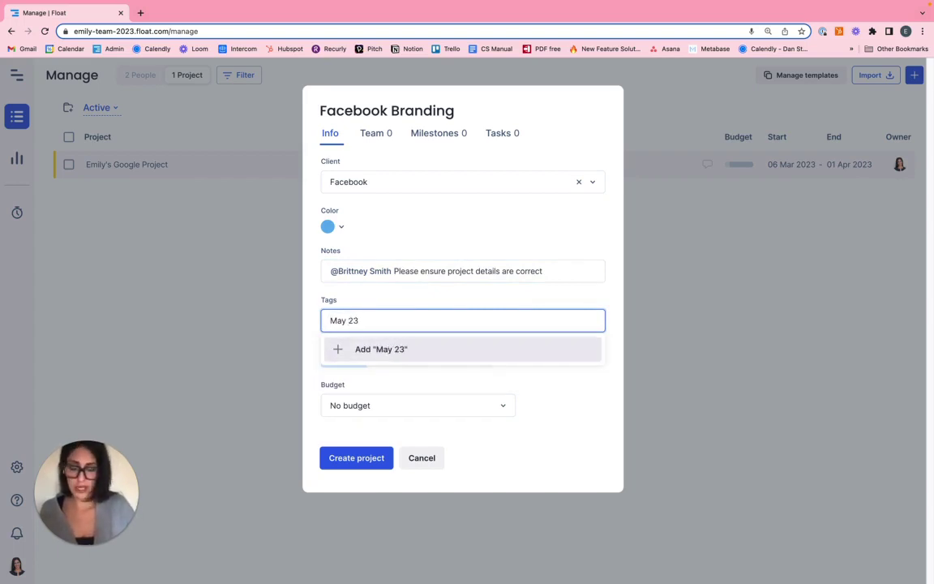
key(Return)
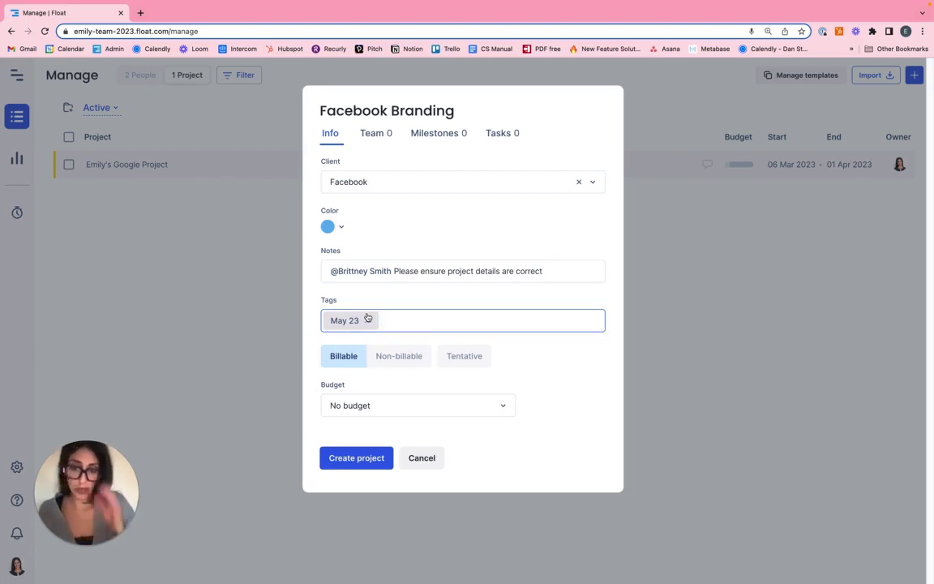
click(367, 317)
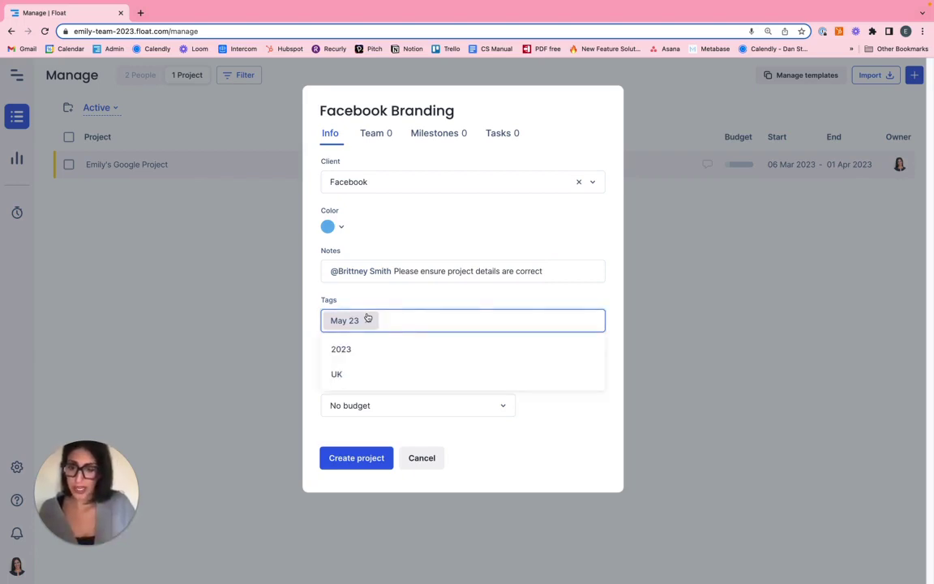
text(London)
key(Return)
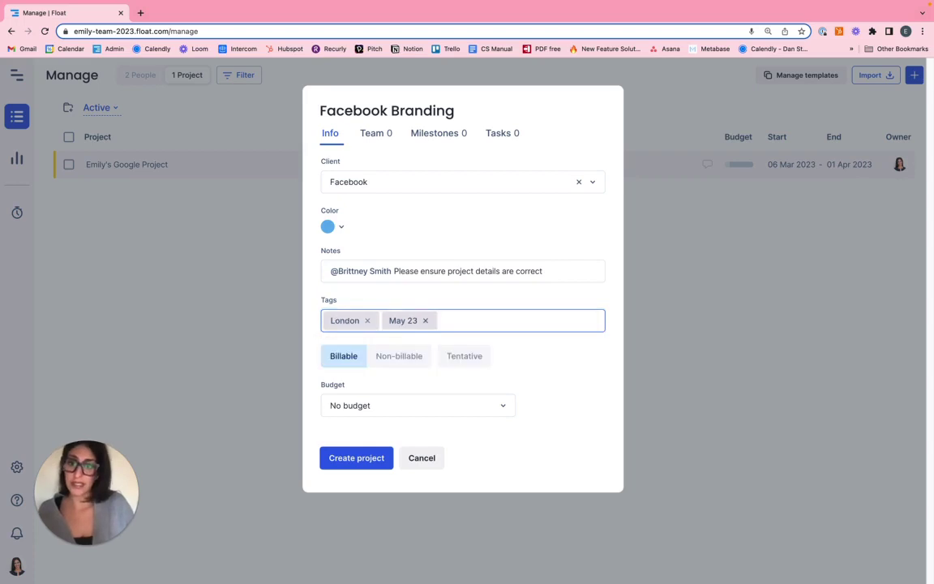
click(470, 304)
Make the project billable and tentative with an hours-by-project budget of 600
click(412, 363)
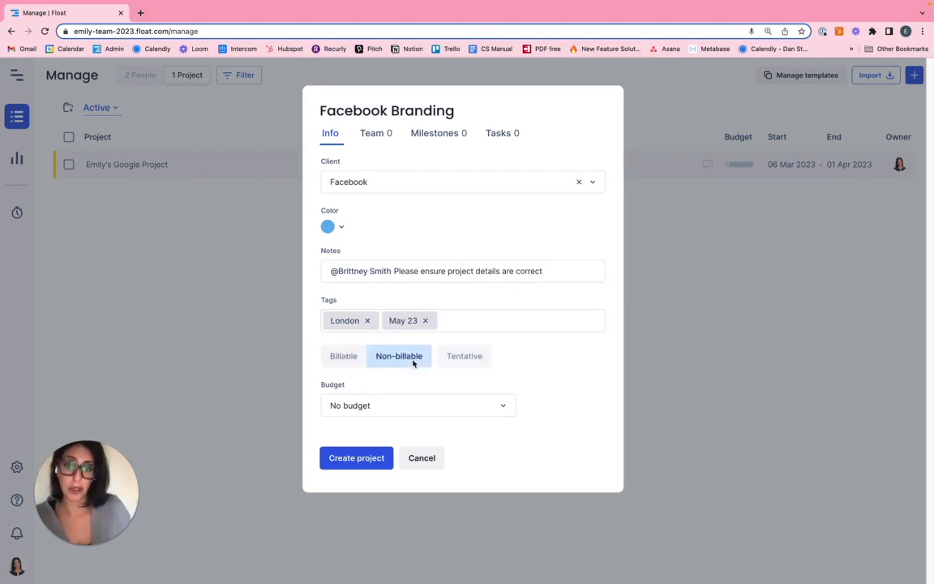
click(460, 361)
click(326, 355)
click(386, 405)
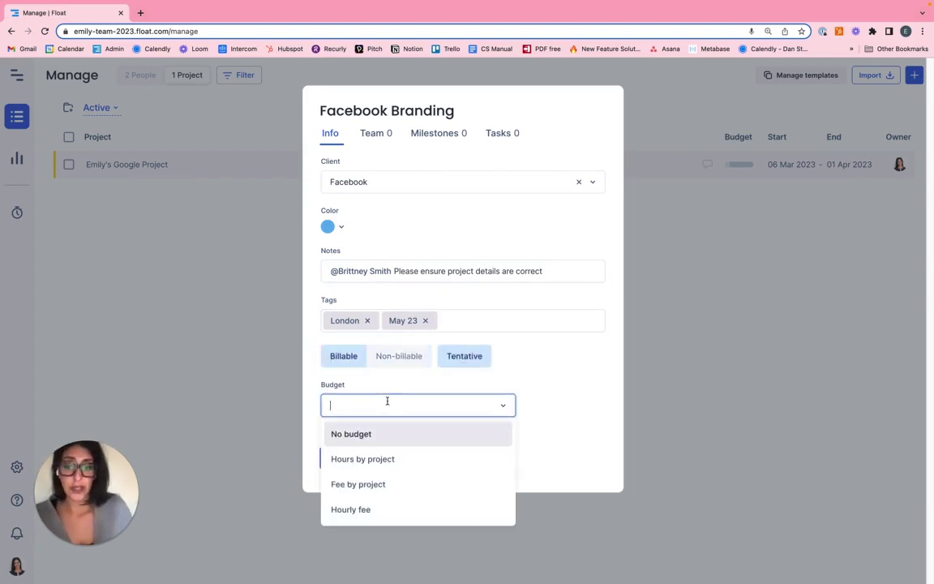
click(399, 458)
click(551, 405)
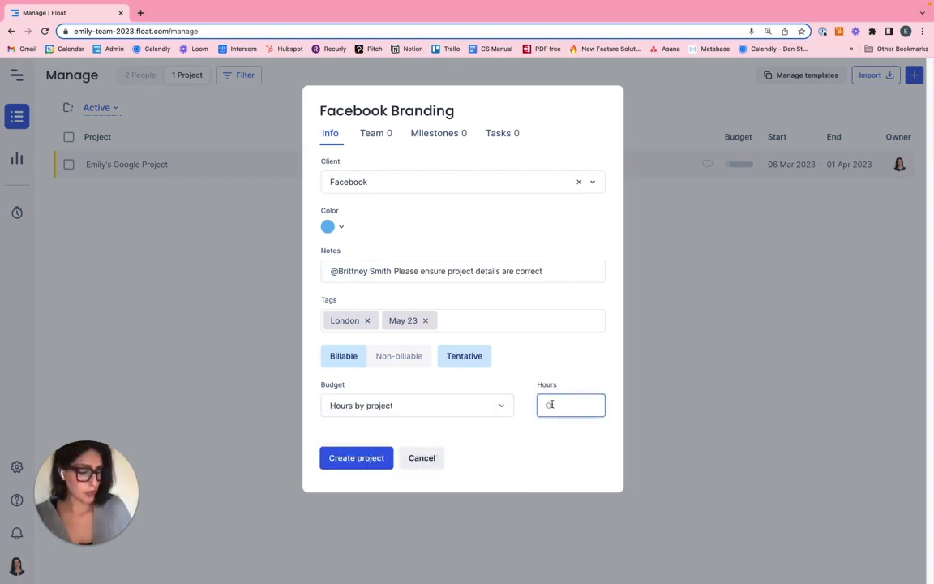
text(600)
Assign the customer success lead and the sales lead to the project team
click(367, 133)
click(431, 201)
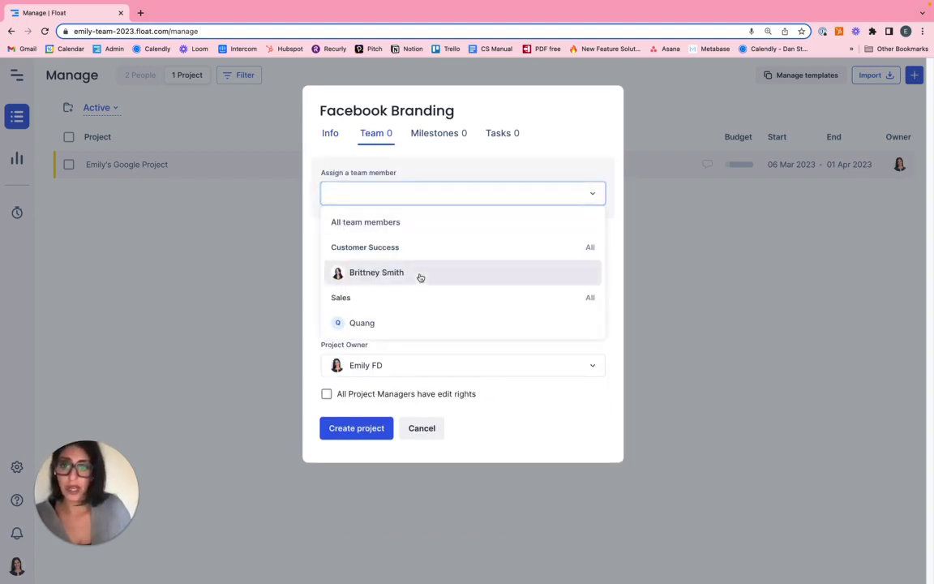
click(420, 276)
click(410, 195)
click(398, 273)
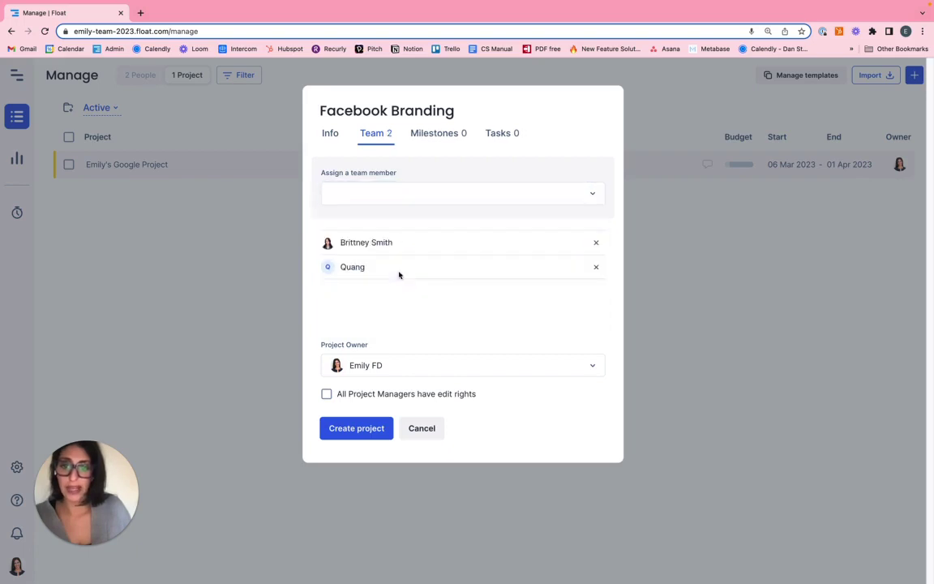
Add milestones Client Onsite on 30 Mar 2023 and Launch on 15 May 2023
click(439, 135)
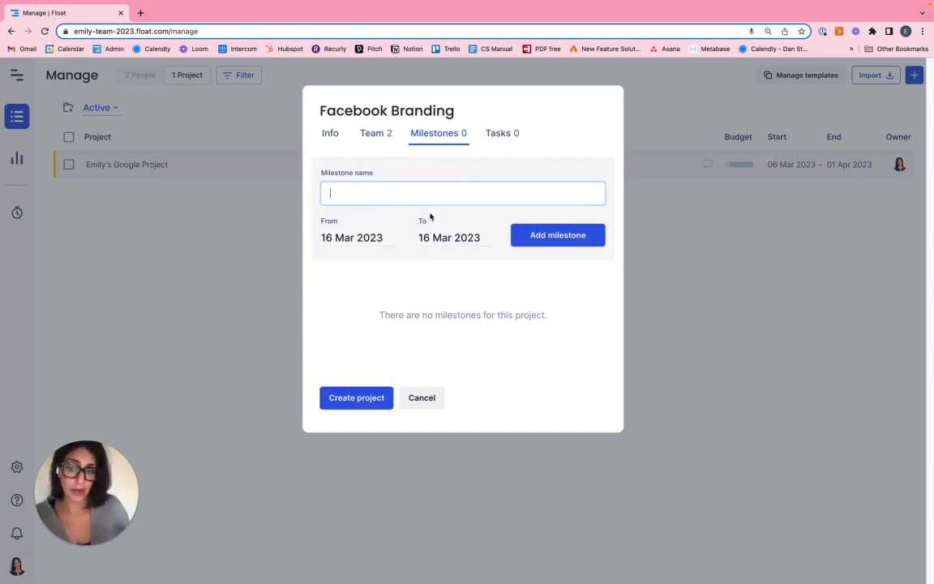
text(Client Onsite)
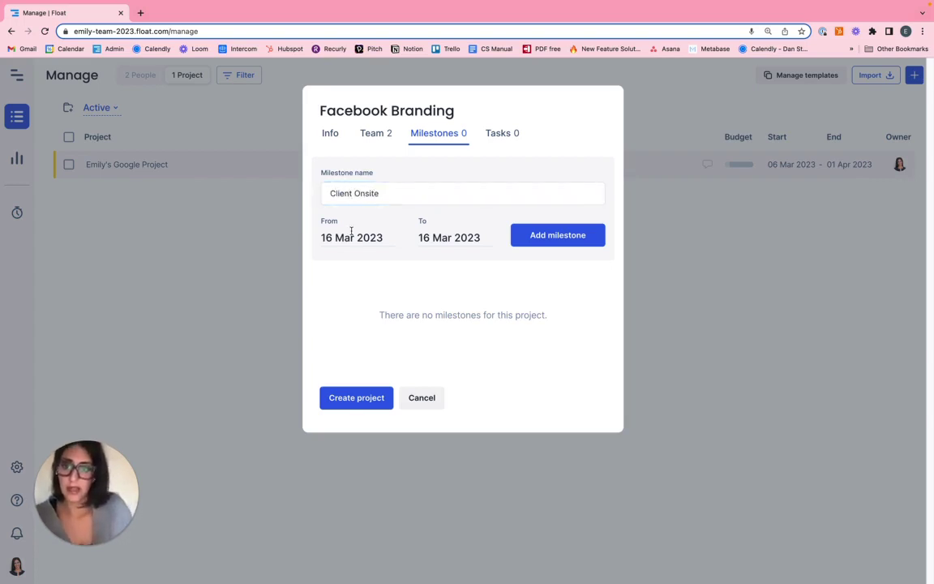
click(350, 236)
click(417, 383)
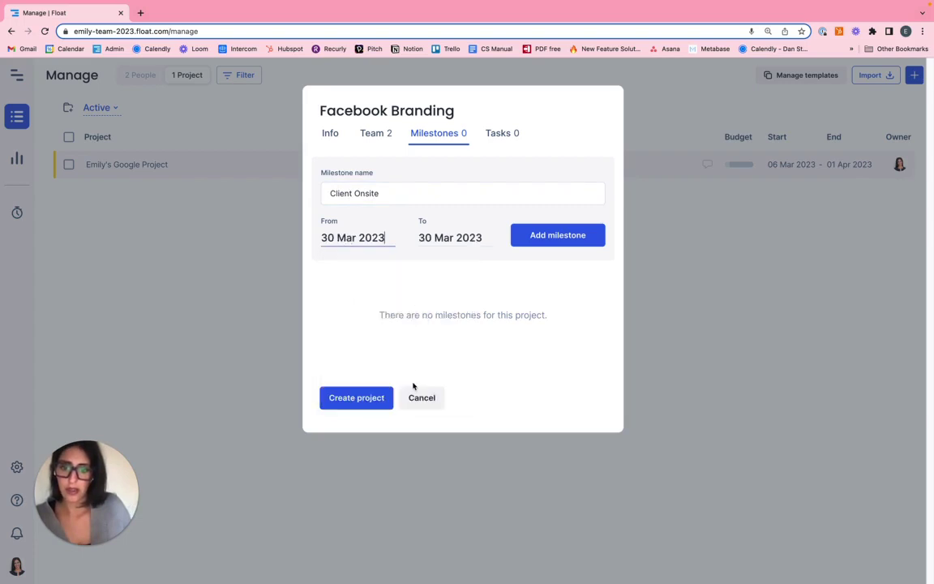
click(542, 236)
text(Launch)
click(357, 241)
click(457, 266)
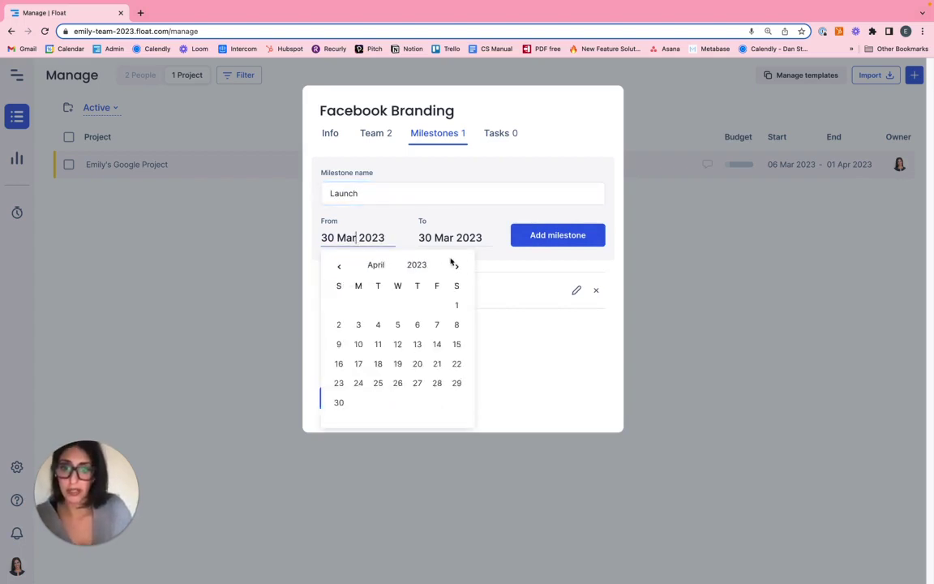
click(457, 266)
click(359, 344)
click(571, 235)
click(498, 129)
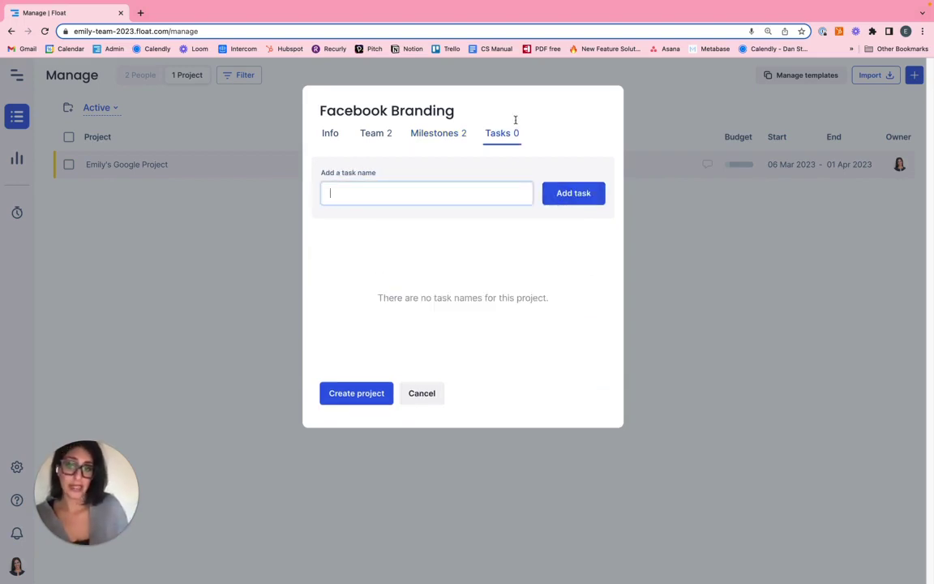
Add an Admin task and set it as non-billable
click(329, 133)
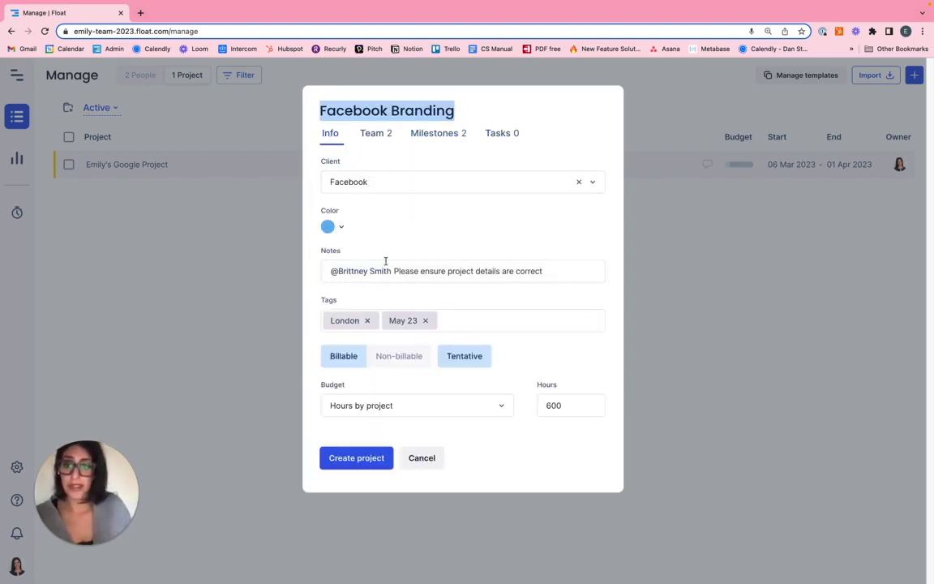
click(504, 133)
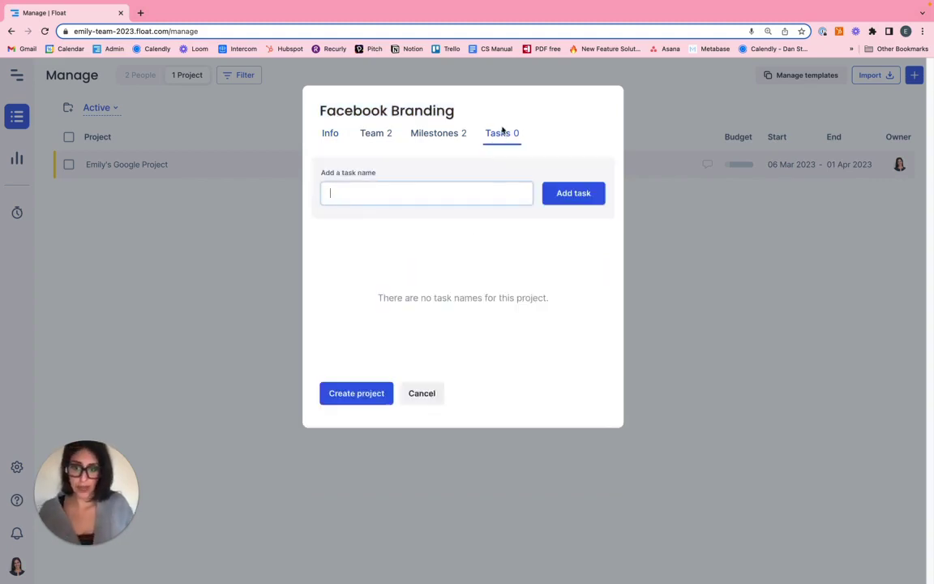
key(Return)
click(592, 270)
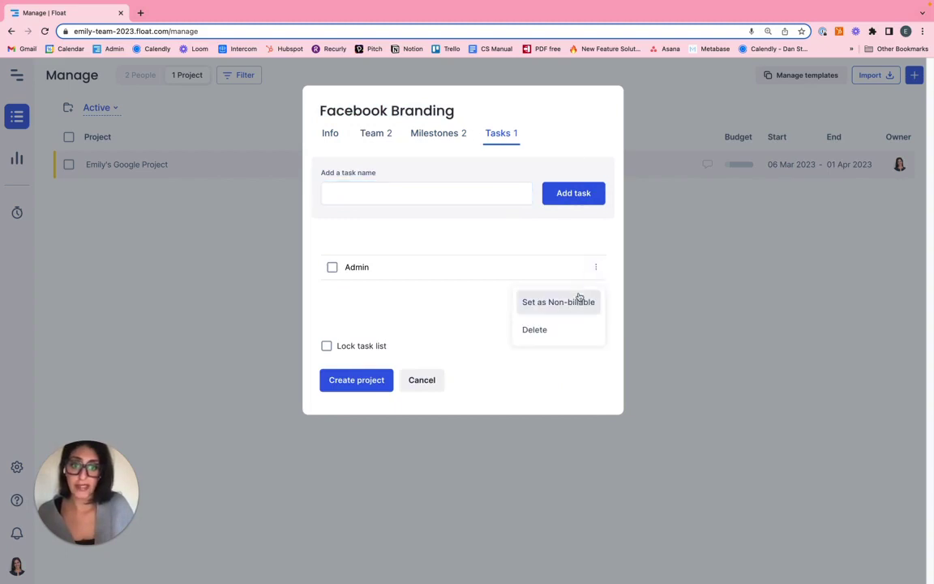
click(579, 298)
Add the tasks Branding, Scoping and Review
click(402, 199)
text(Branding)
click(568, 193)
text(Scop)
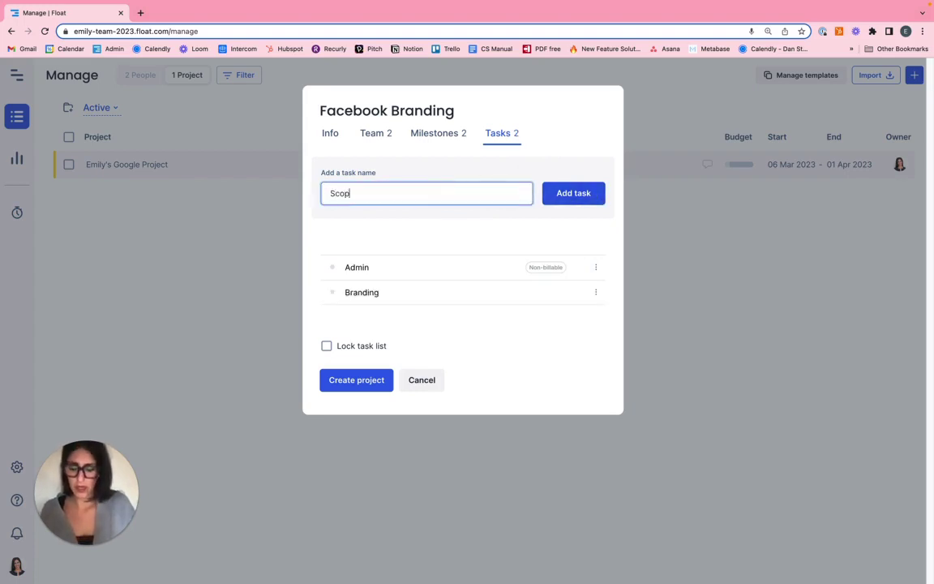
text(ing)
click(598, 194)
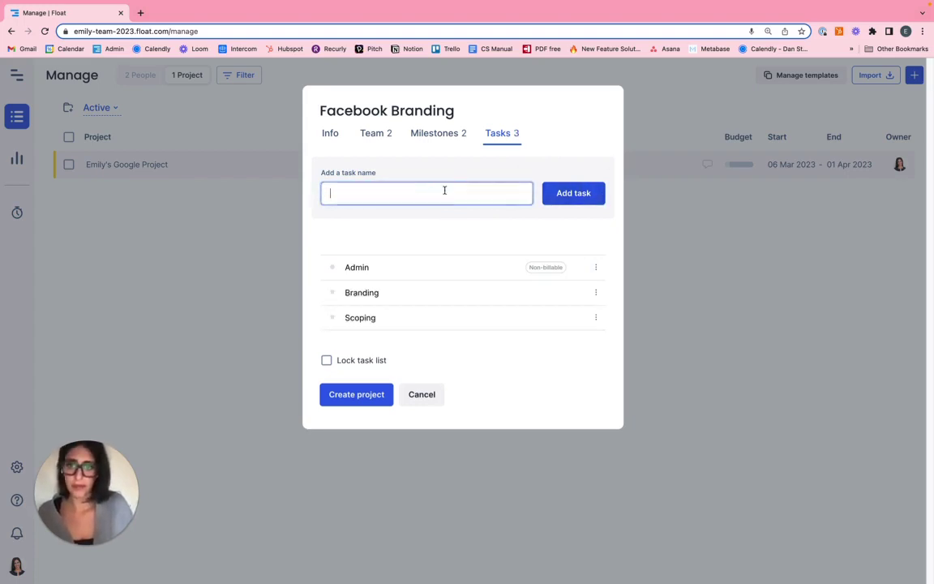
text(Review)
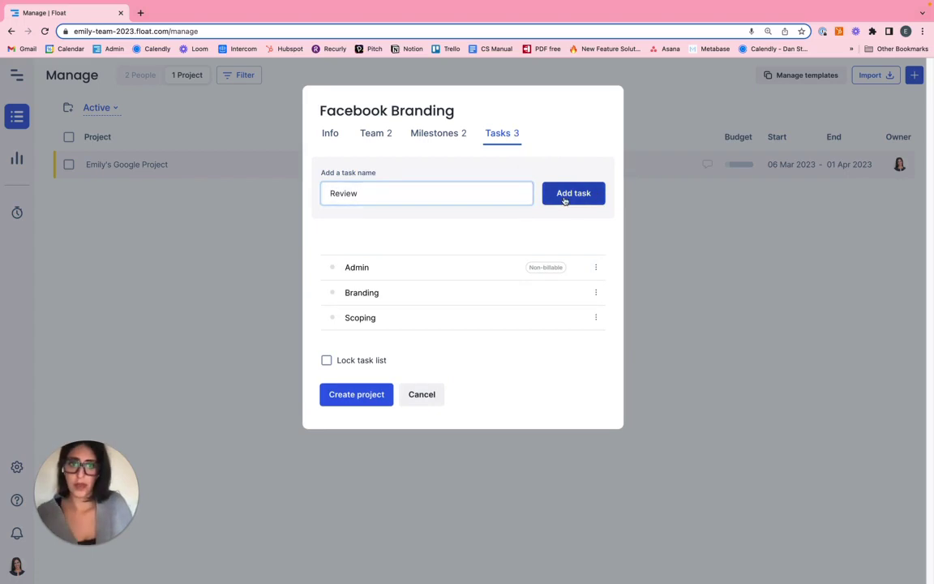
click(566, 200)
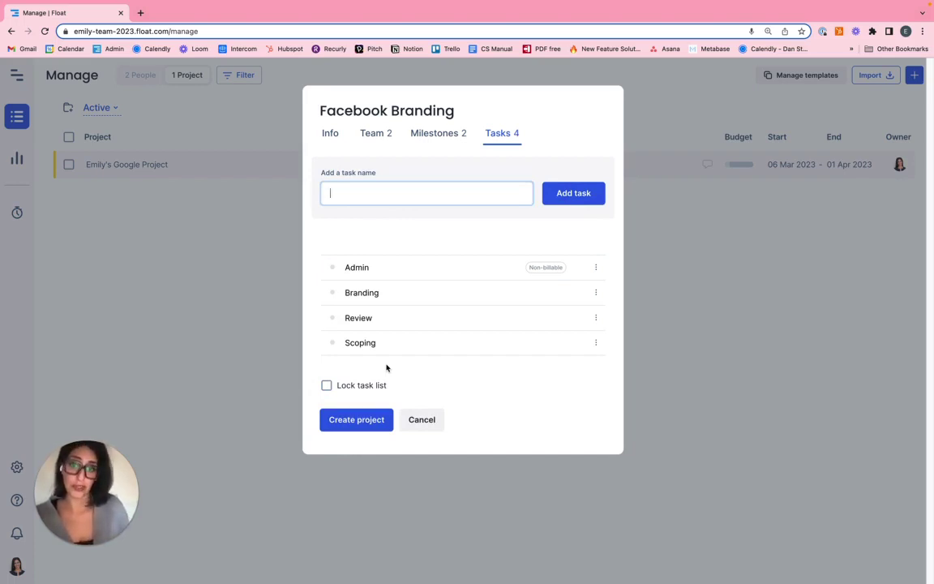
Create the Facebook Branding project and switch the schedule to Project plan view
click(362, 419)
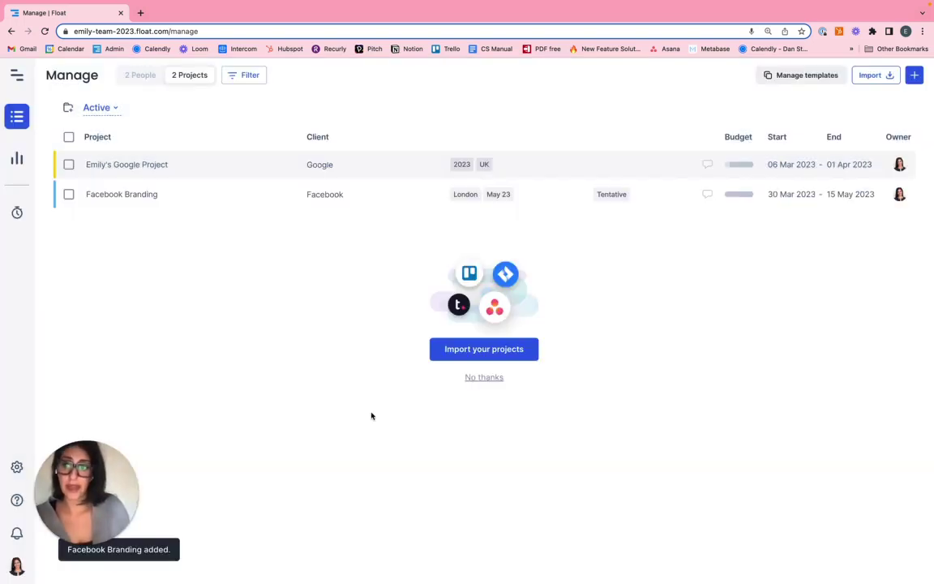
click(12, 81)
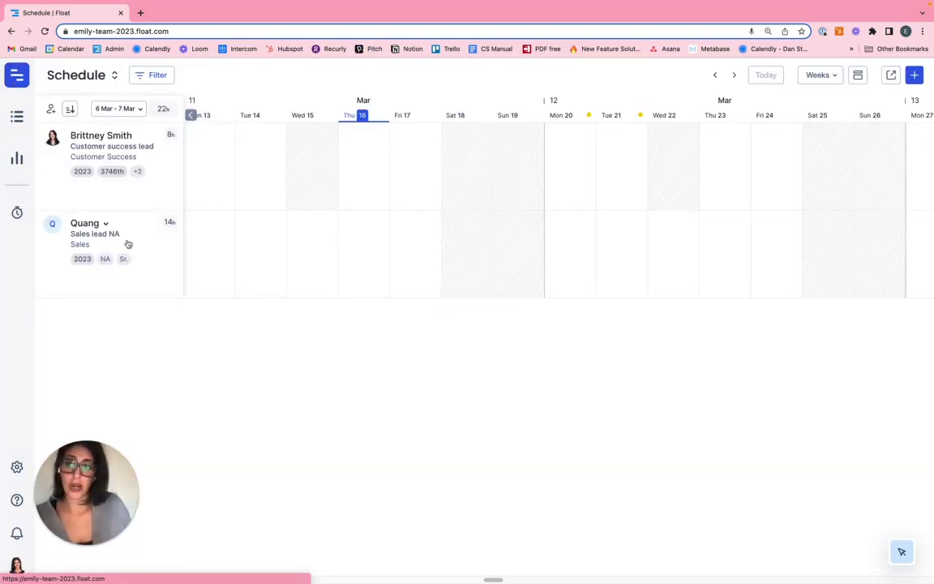
click(57, 71)
click(62, 126)
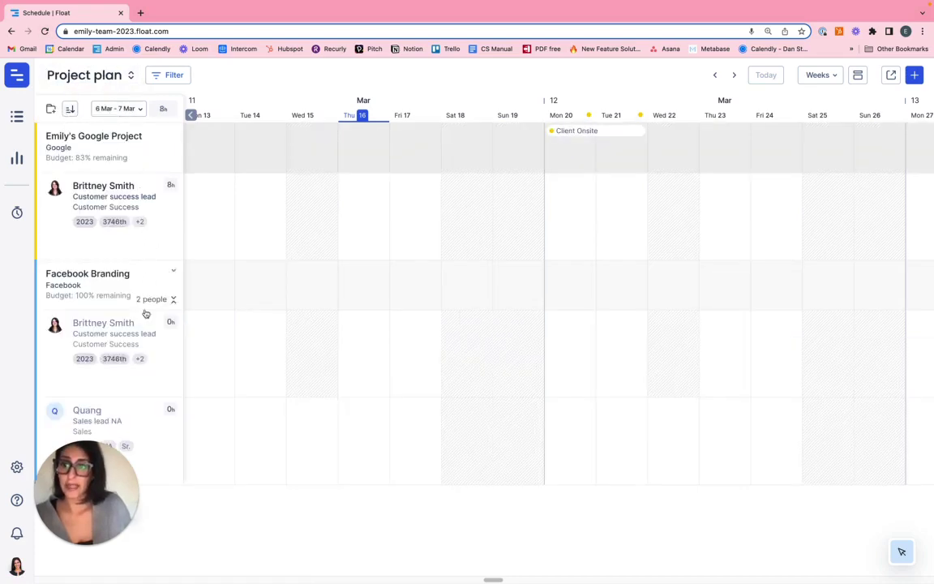
Check both projects on the plan, then bring up the list of projects
drag(115, 508, 227, 540)
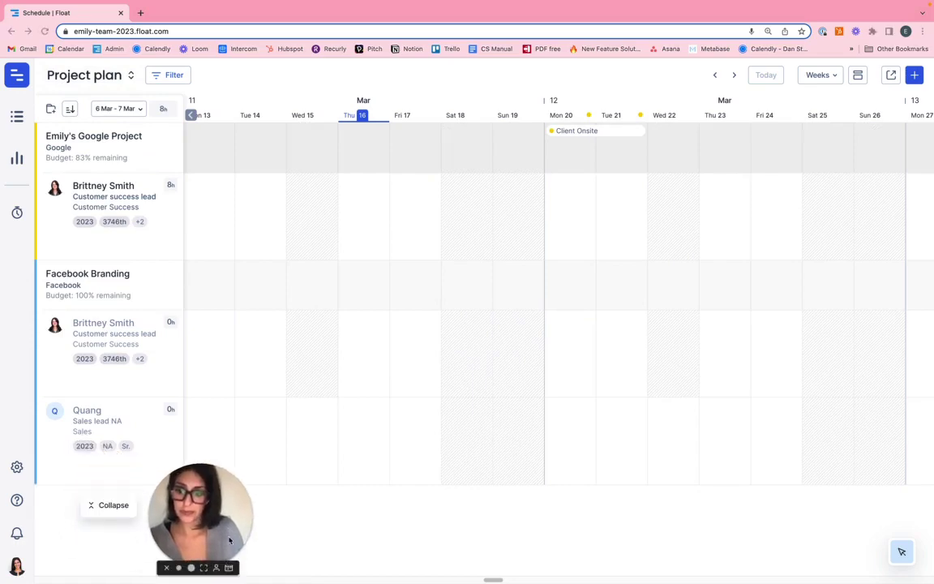
click(16, 116)
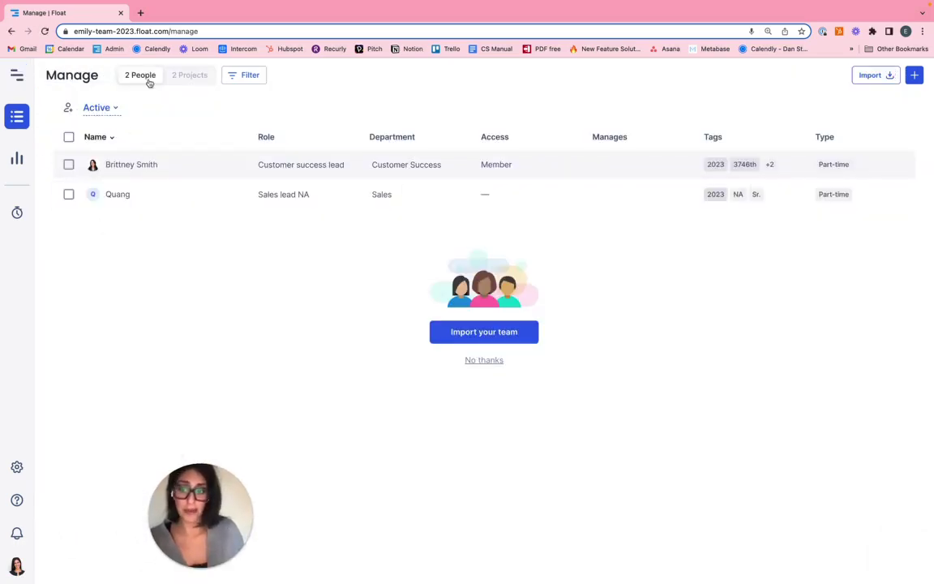
click(195, 76)
Return to the Project plan view and open the support chat from the Help menu
click(16, 75)
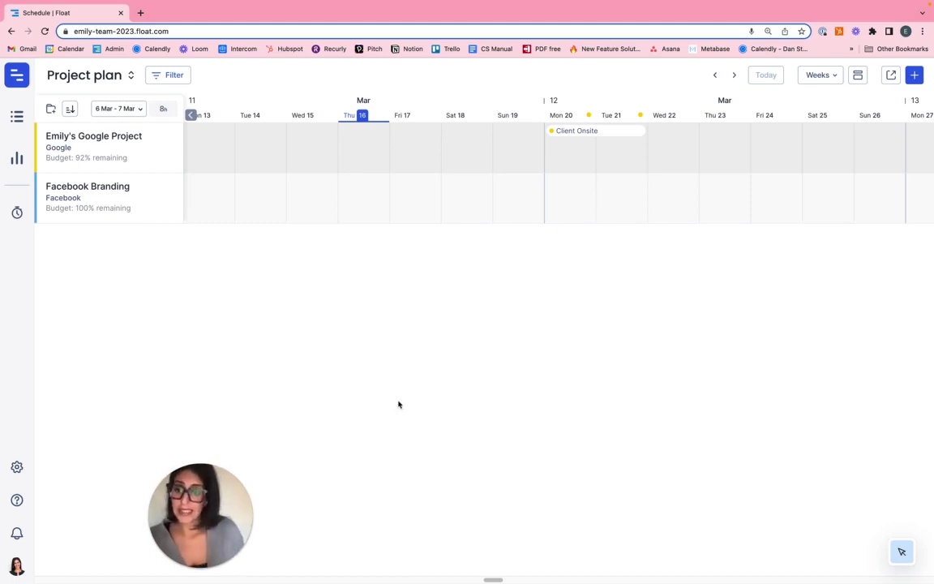
click(17, 500)
click(65, 434)
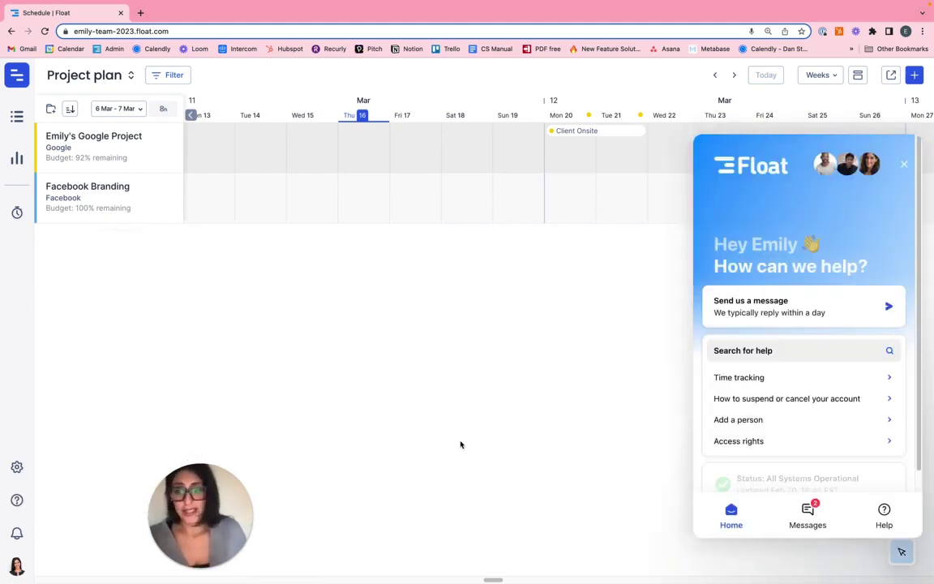